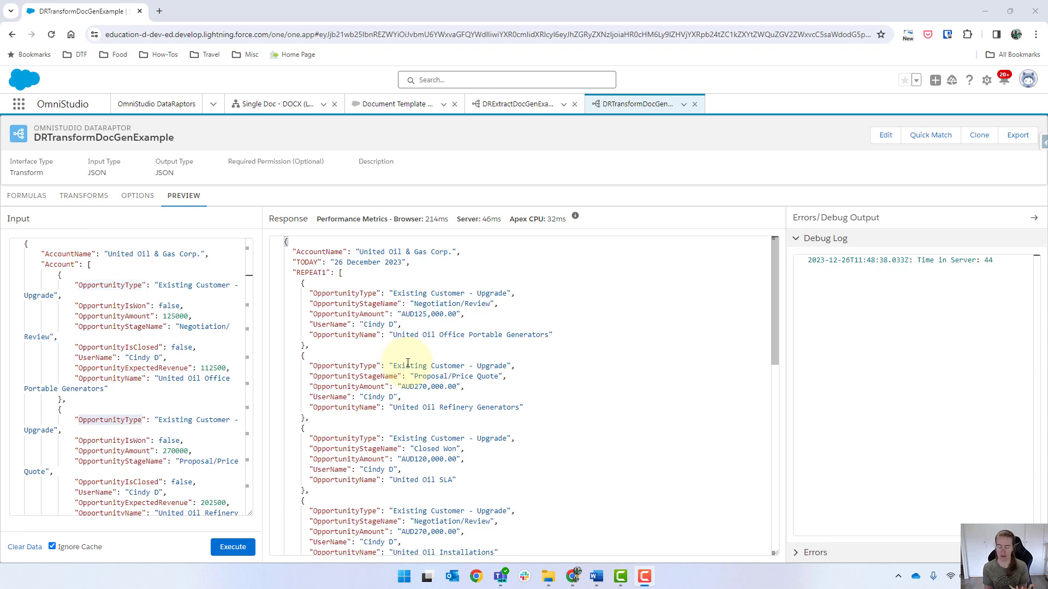
Select the top of the preview response JSON, from AccountName through the first opportunity record
{"action": "left_click", "coordinate": [596, 576]}
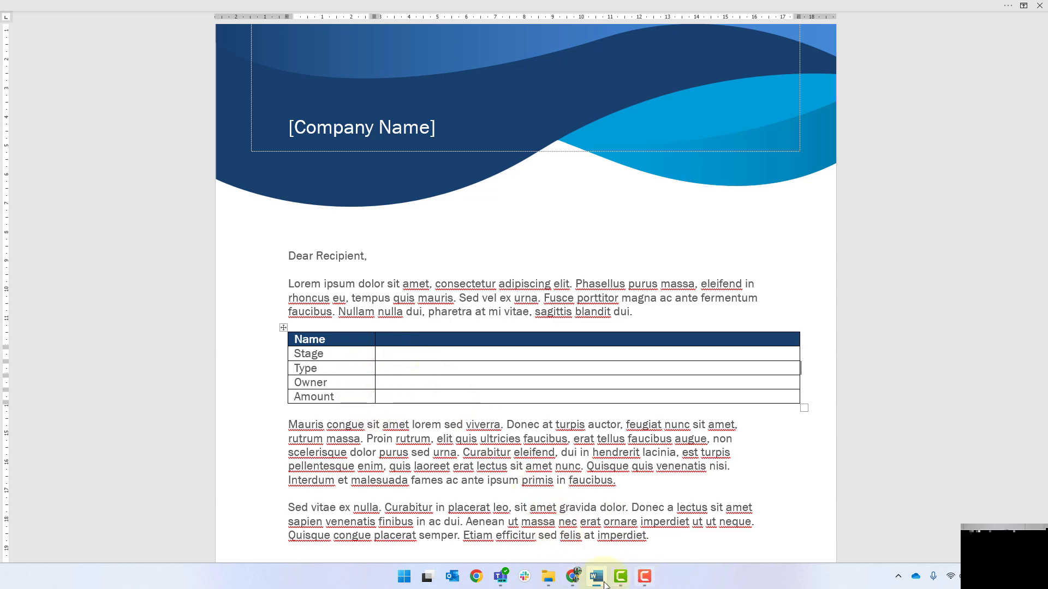
{"action": "left_click", "coordinate": [573, 576]}
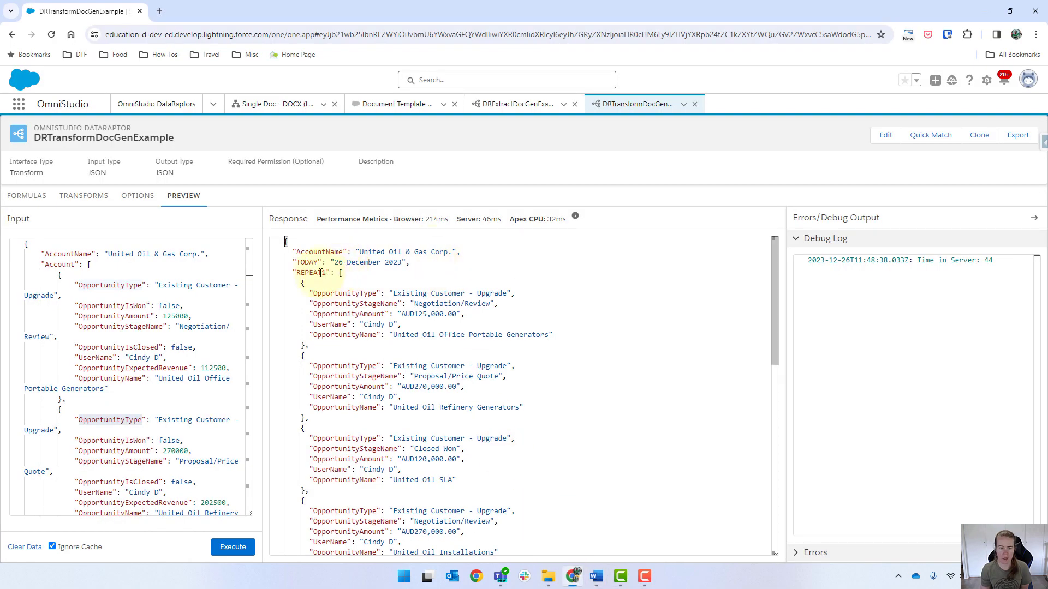
{"action": "left_click_drag", "start_coordinate": [292, 249], "coordinate": [578, 332]}
{"action": "key", "text": "ctrl+c"}
Paste the copied JSON sample into the template on a new line below the opportunity table
{"action": "key", "text": "alt+Tab"}
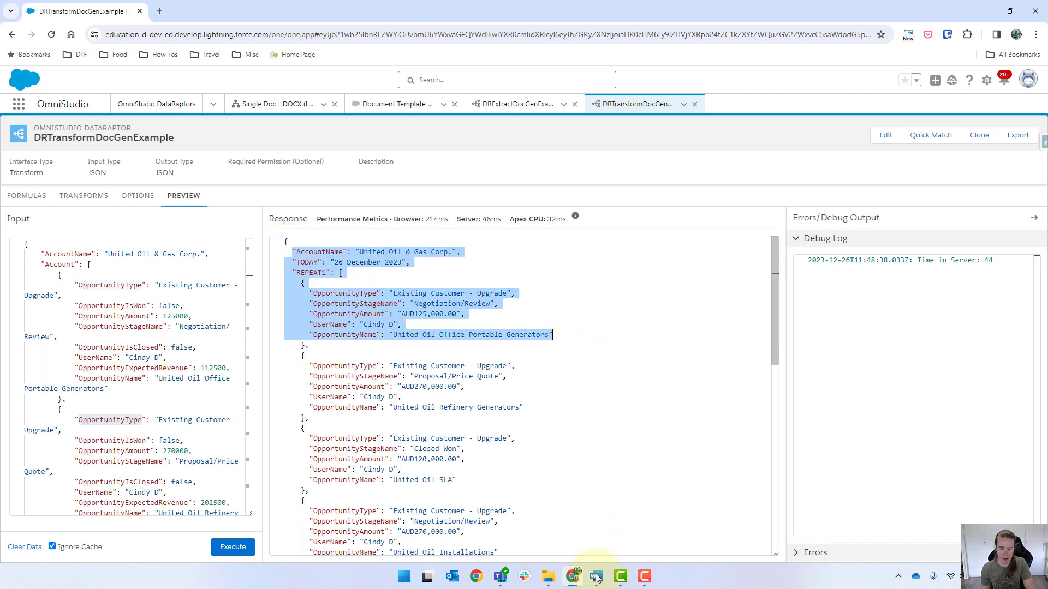
{"action": "key", "text": "Home"}
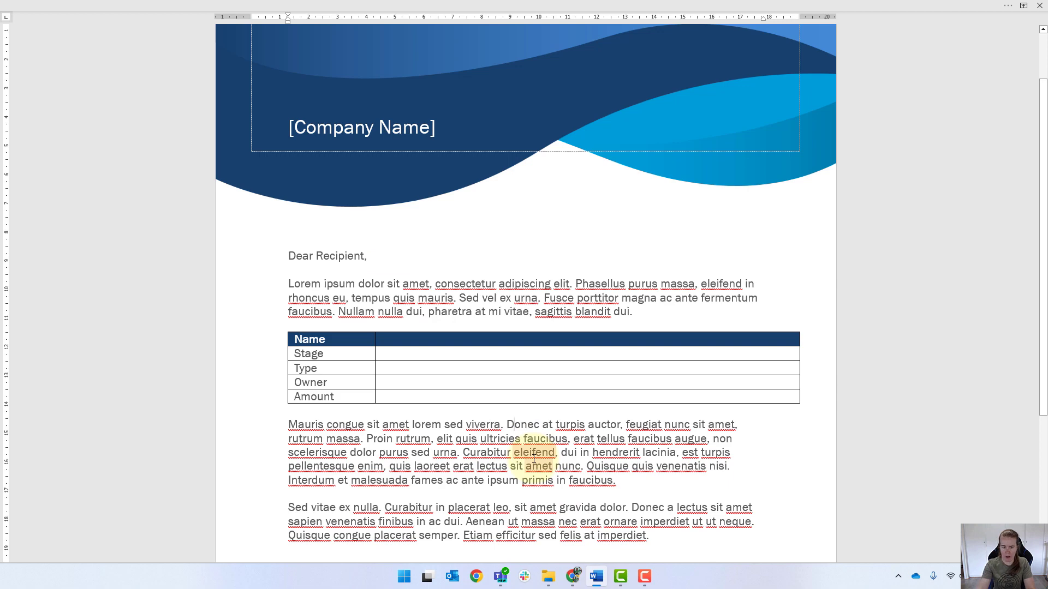
{"action": "key", "text": "Return"}
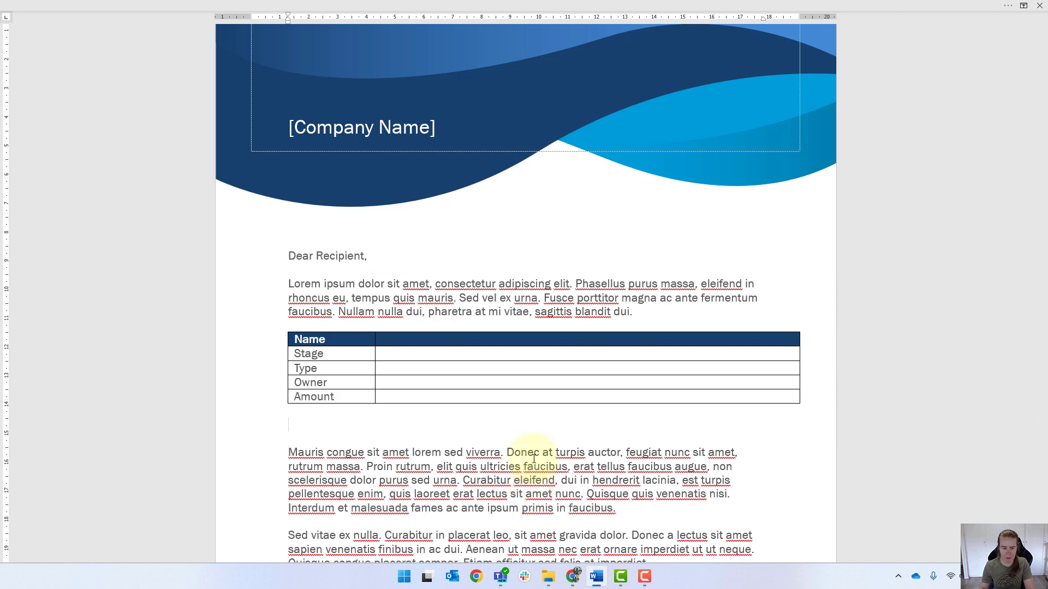
{"action": "right_click", "coordinate": [300, 425]}
{"action": "left_click", "coordinate": [358, 286]}
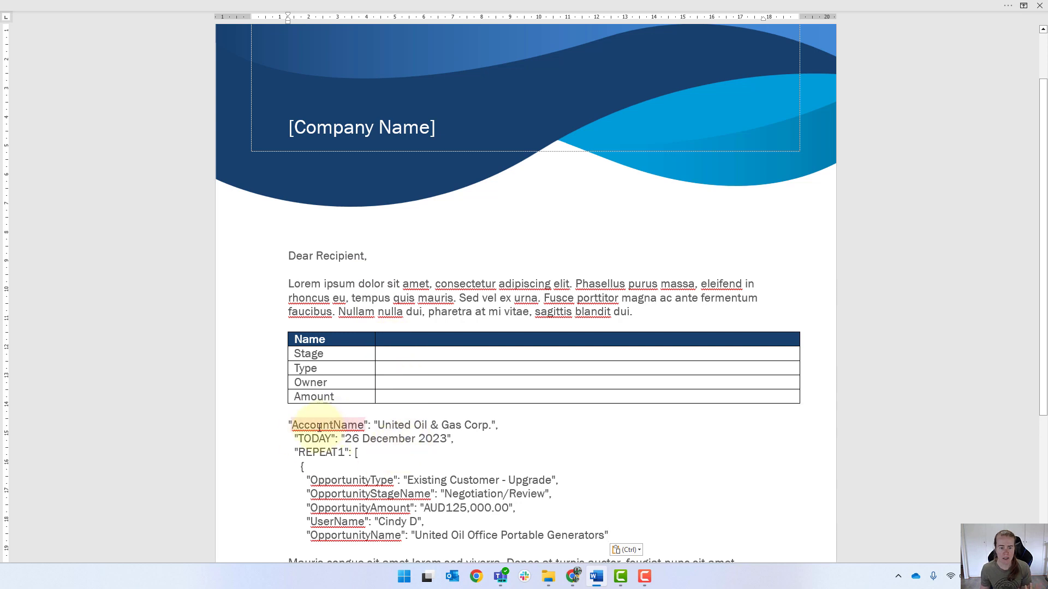
{"action": "left_click", "coordinate": [371, 427]}
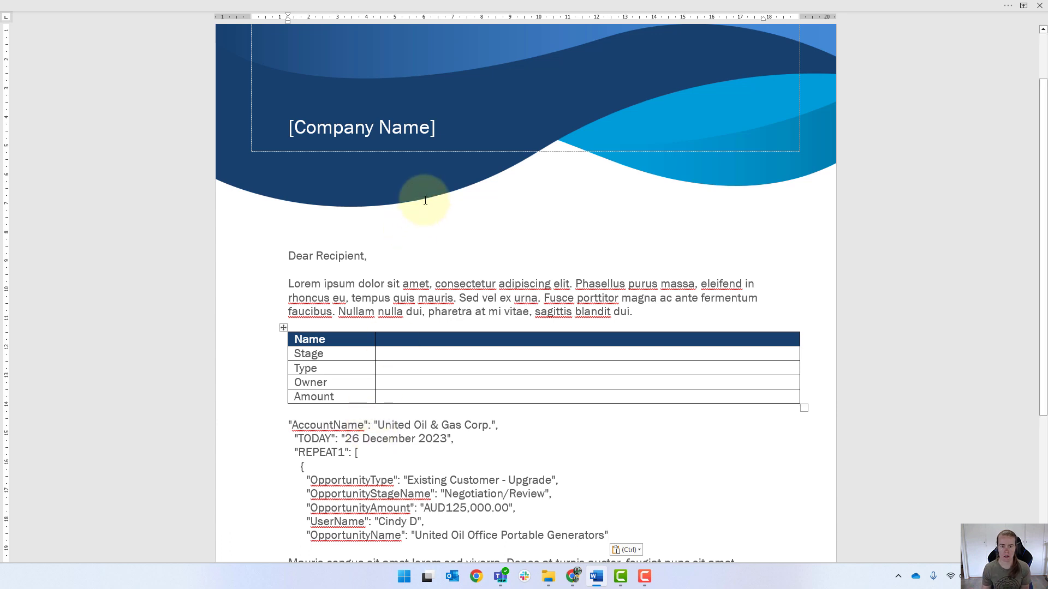
Replace the [Company Name] placeholder with the merge field {{AccountName}}, copying the key from the pasted JSON
{"action": "left_click", "coordinate": [442, 118]}
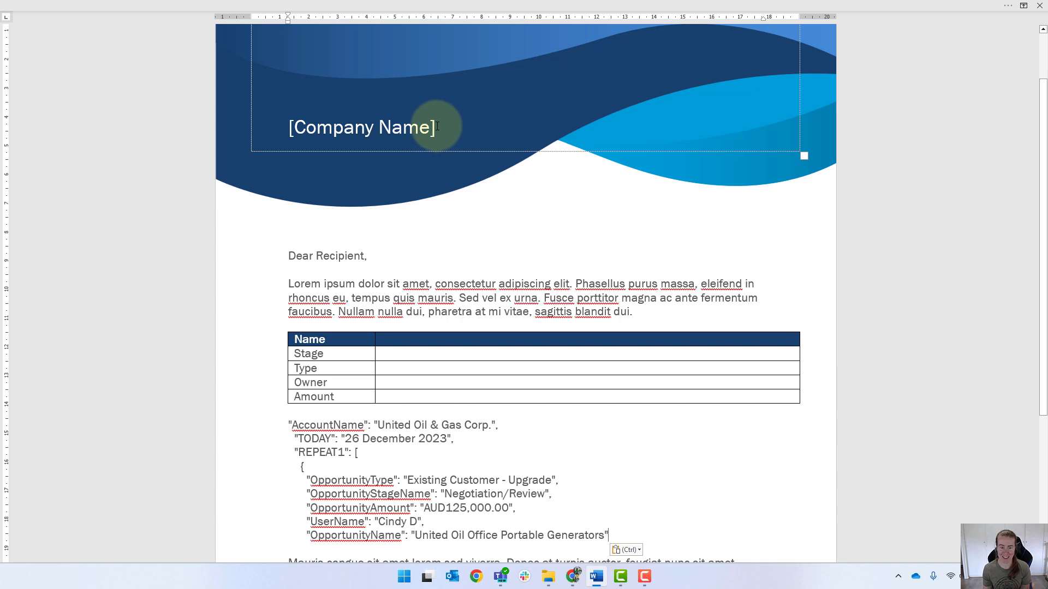
{"action": "left_click", "coordinate": [436, 126]}
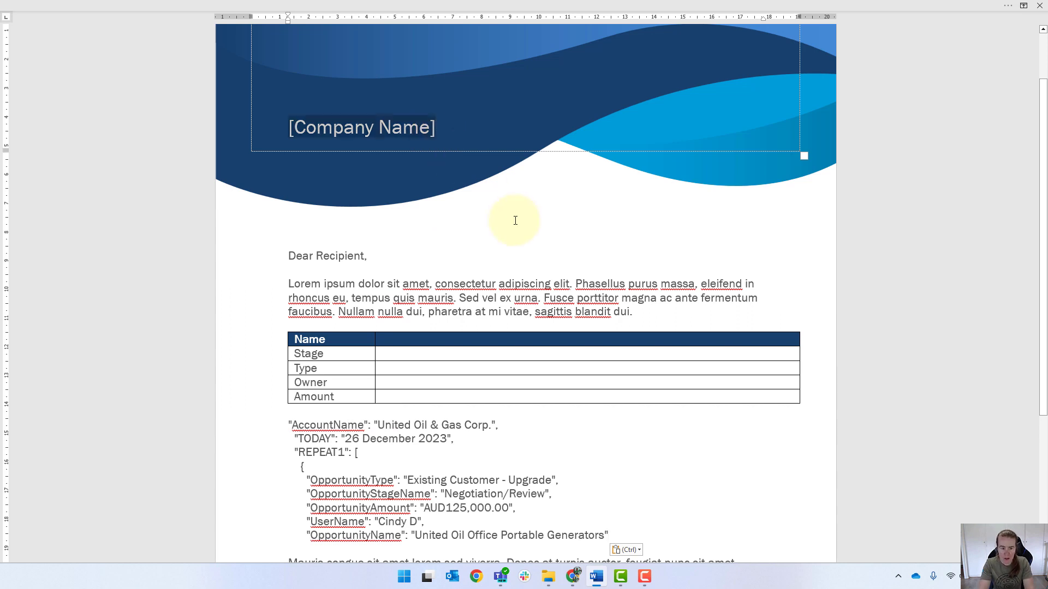
{"action": "type", "text": "{{"}
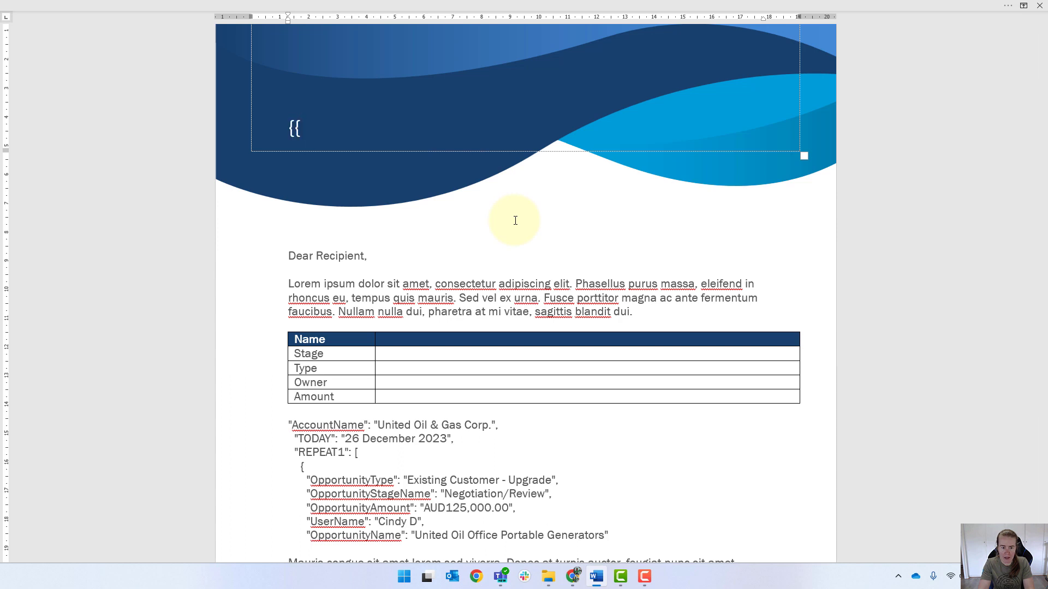
{"action": "type", "text": "}}"}
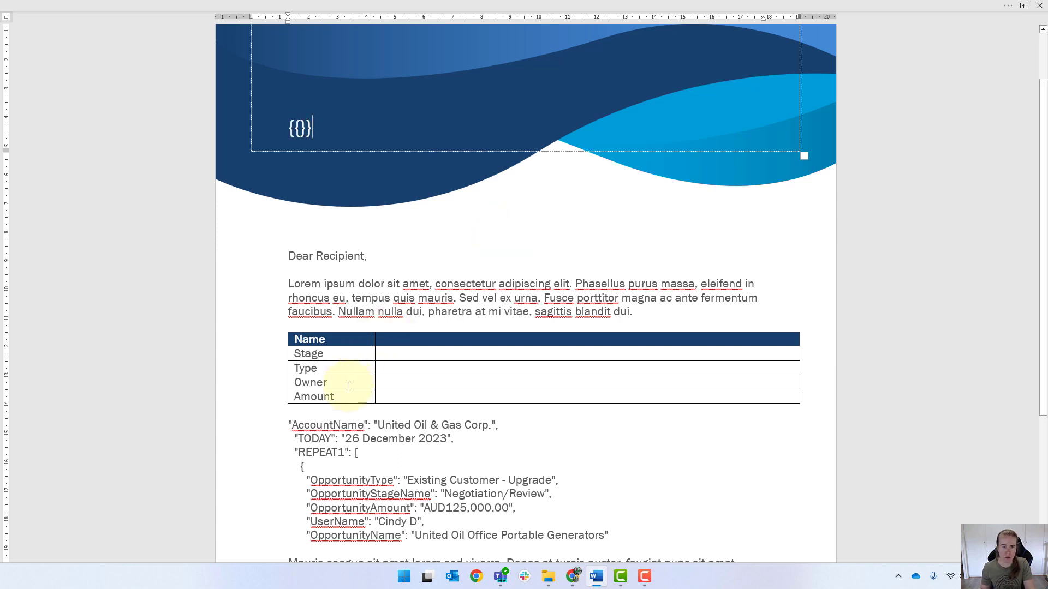
{"action": "left_click_drag", "start_coordinate": [365, 425], "coordinate": [296, 429]}
{"action": "key", "text": "ctrl+c"}
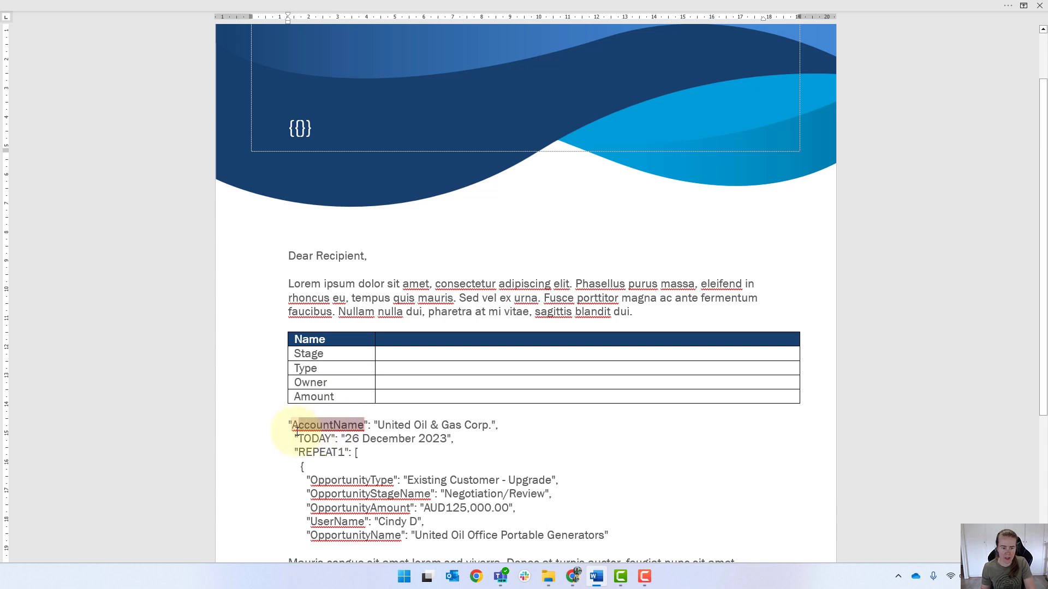
{"action": "left_click", "coordinate": [300, 128]}
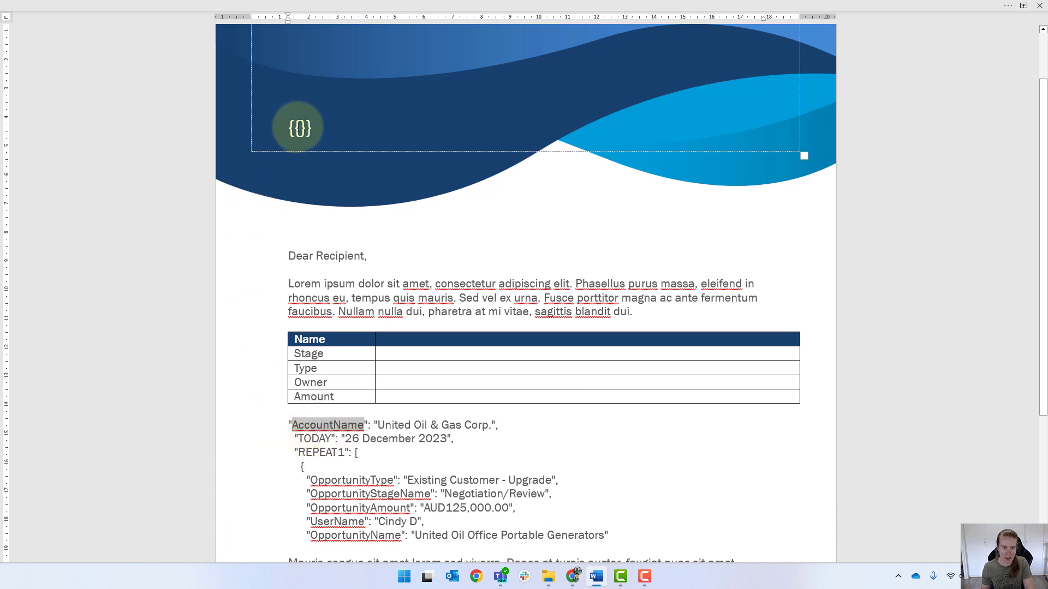
{"action": "right_click", "coordinate": [299, 129]}
{"action": "left_click", "coordinate": [369, 200]}
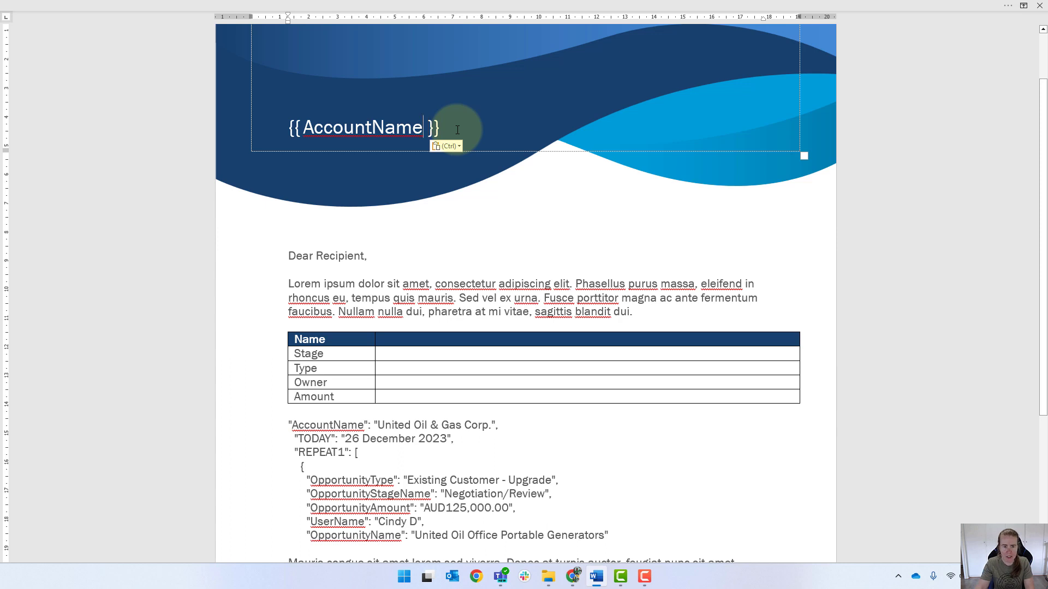
{"action": "key", "text": "Delete"}
{"action": "key", "text": "Left"}
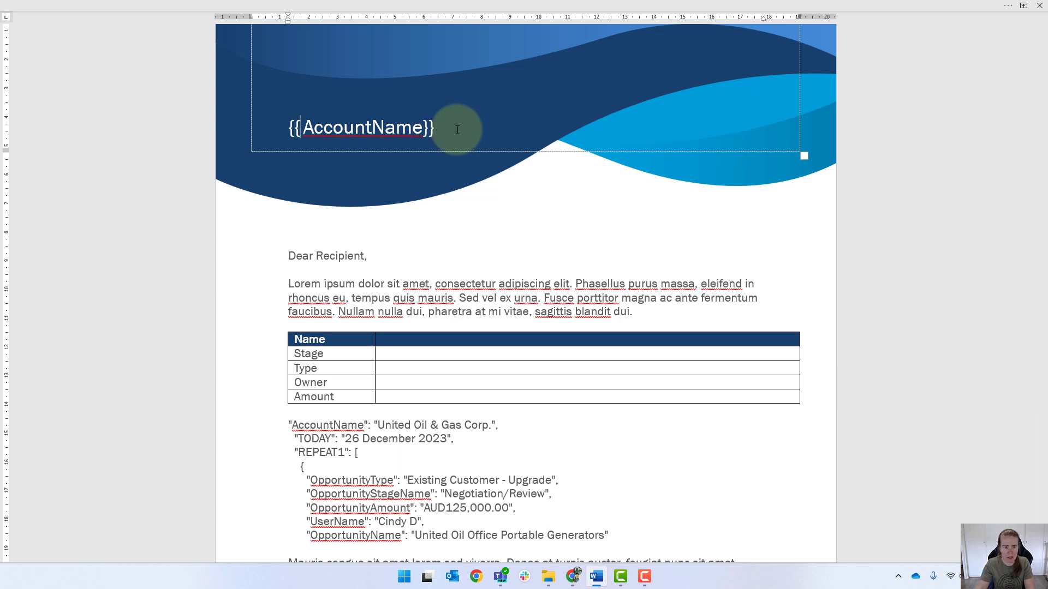
{"action": "key", "text": "Delete"}
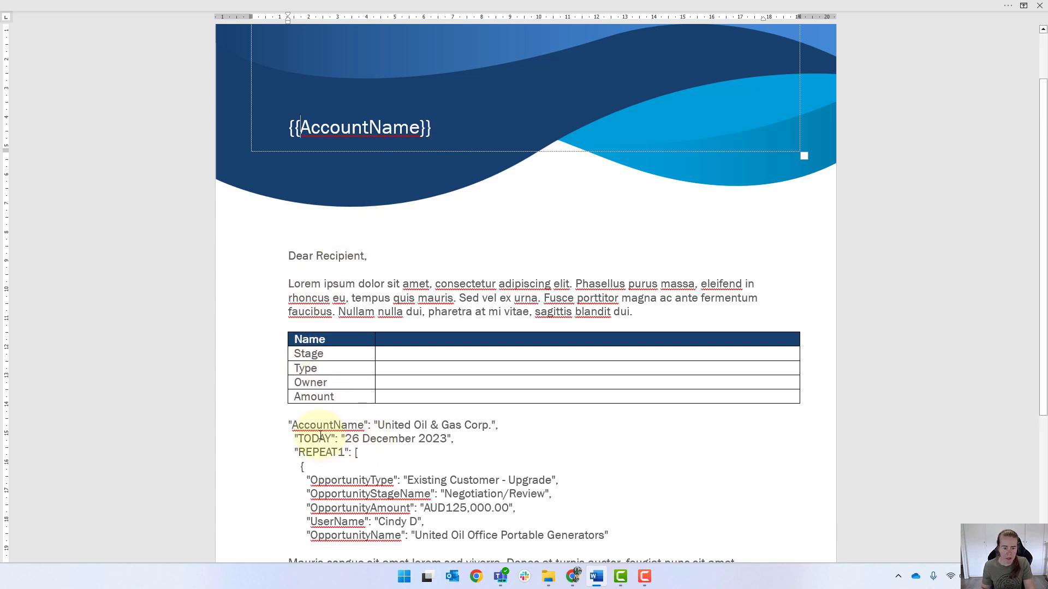
Add the merge field {{TODAY}} on the empty line above the greeting
{"action": "left_click", "coordinate": [296, 234]}
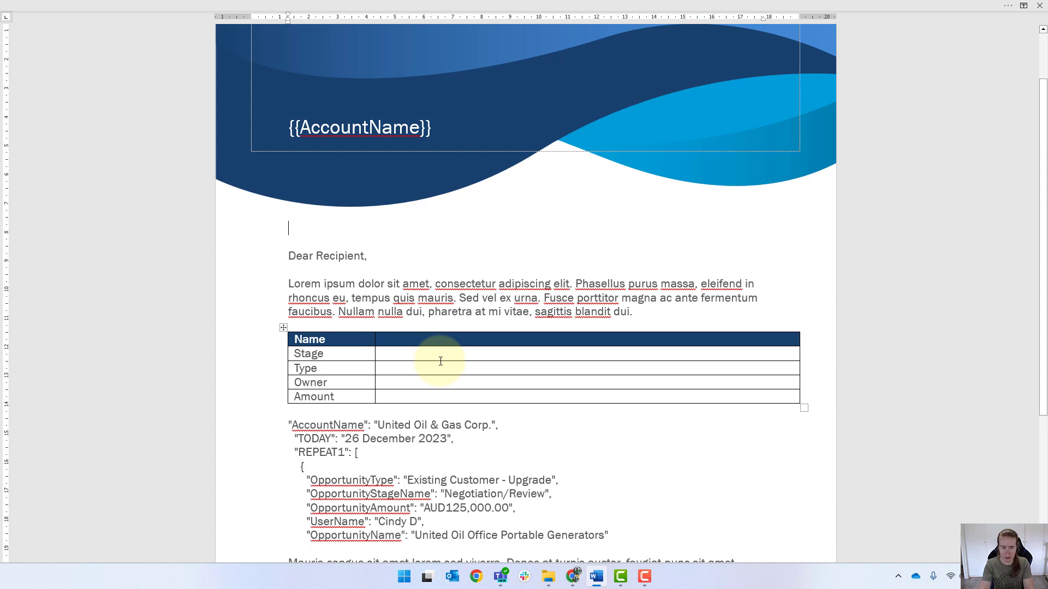
{"action": "type", "text": "{{TODAY"}
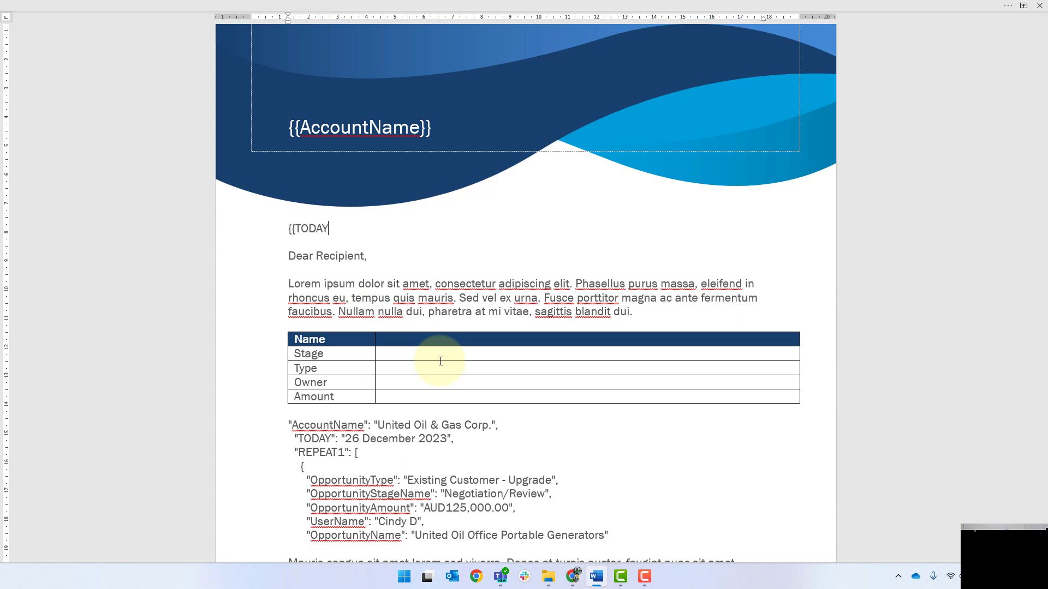
{"action": "type", "text": "}}"}
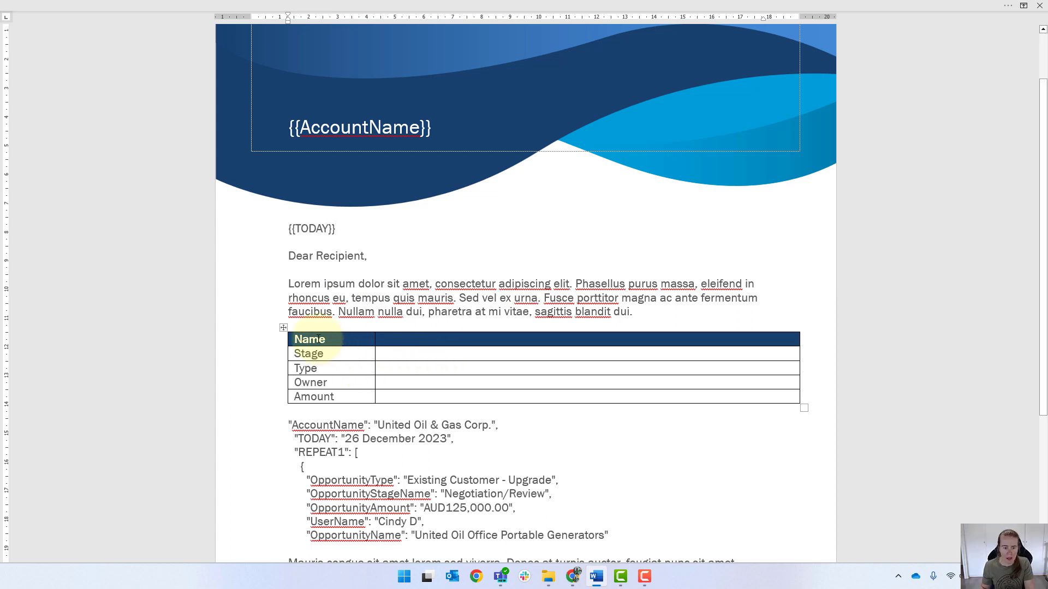
Replace the table's Name header with the merge field {{OpportunityName}}, copied from the pasted JSON
{"action": "left_click_drag", "start_coordinate": [381, 339], "coordinate": [366, 341]}
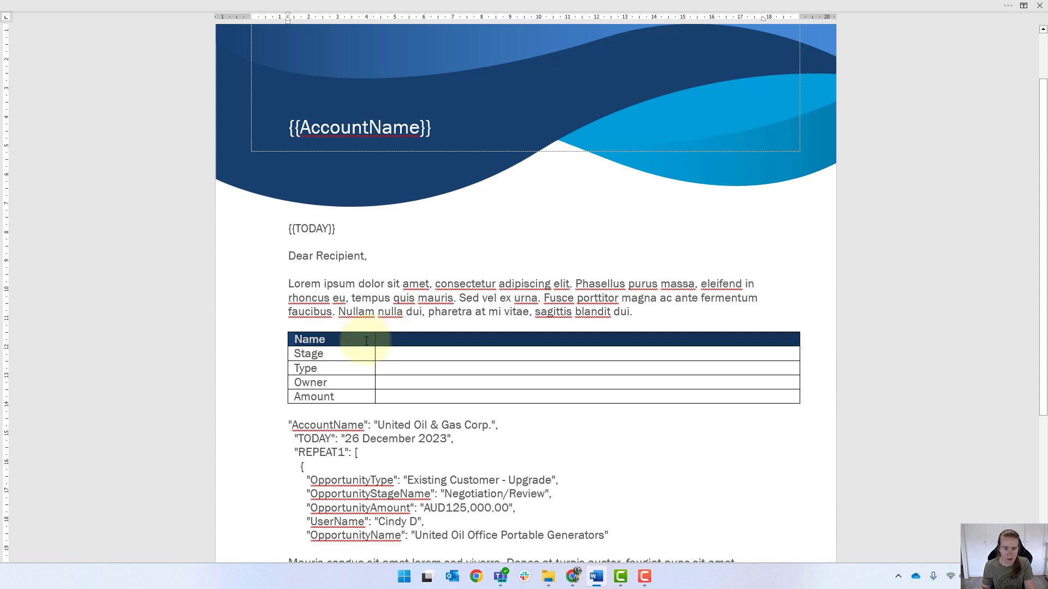
{"action": "right_click", "coordinate": [366, 341]}
{"action": "left_click", "coordinate": [404, 481]}
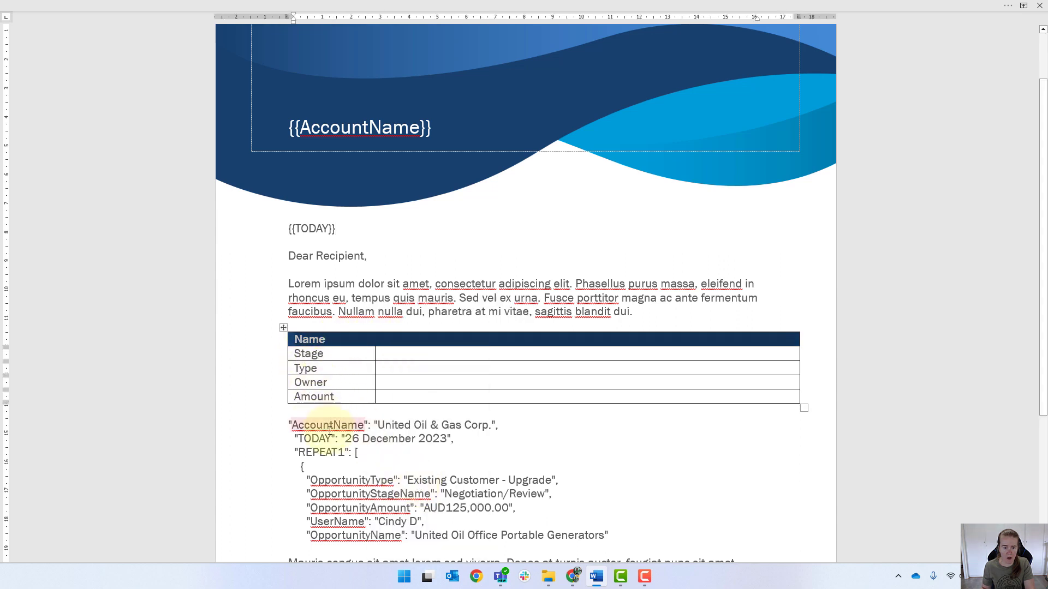
{"action": "double_click", "coordinate": [391, 498]}
{"action": "double_click", "coordinate": [355, 535]}
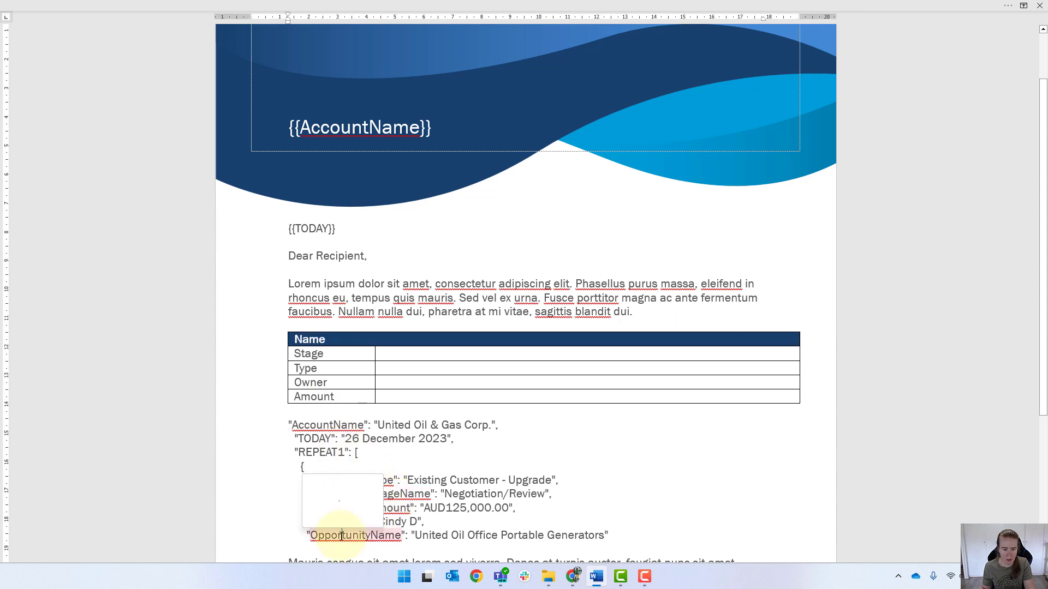
{"action": "left_click", "coordinate": [333, 341]}
{"action": "key", "text": "shift+Home"}
{"action": "type", "text": "{{"}
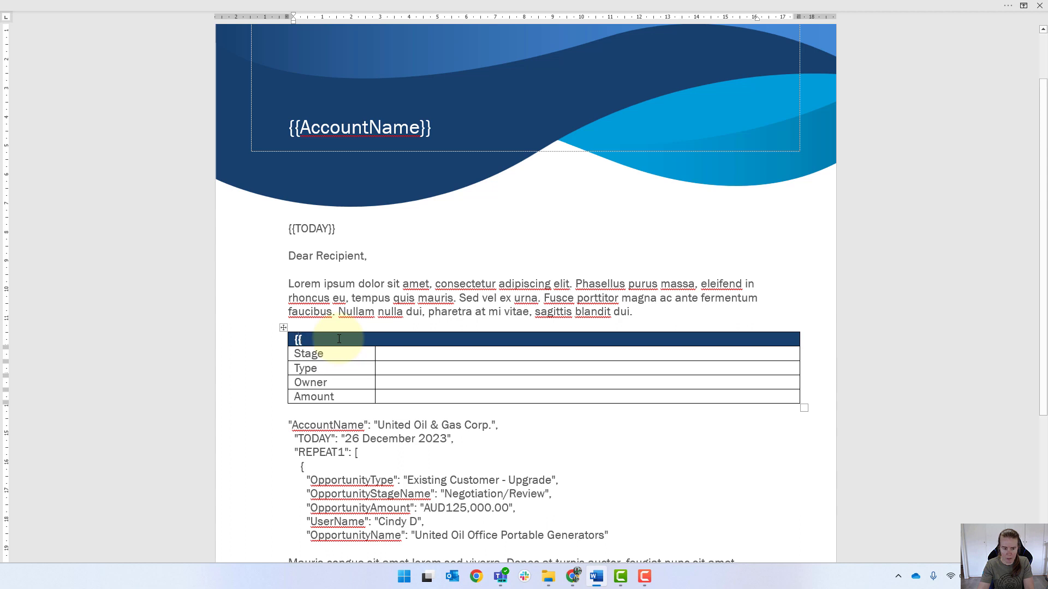
{"action": "right_click", "coordinate": [339, 339]}
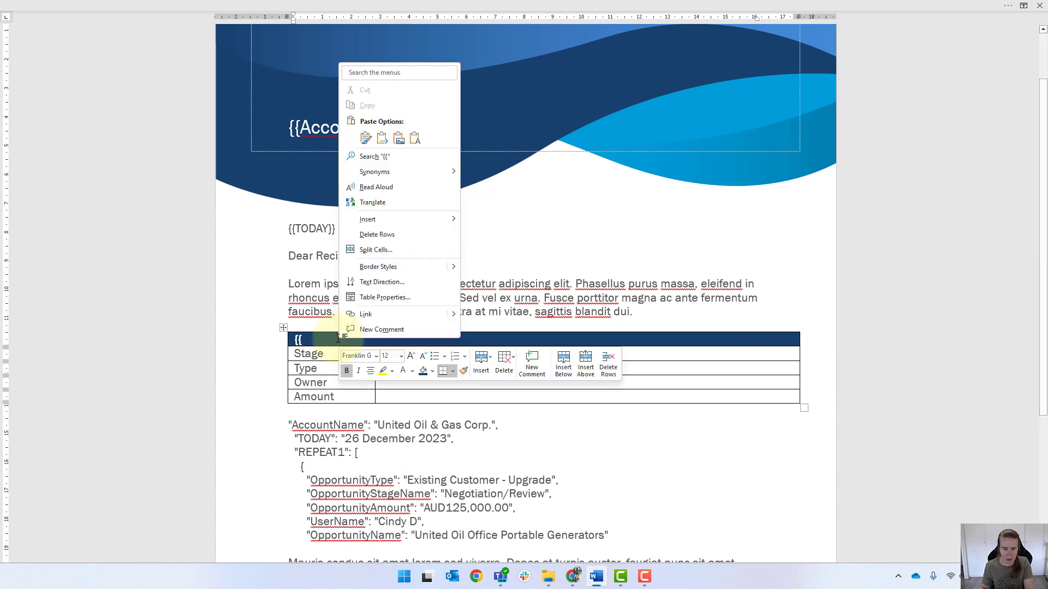
{"action": "left_click", "coordinate": [413, 138]}
{"action": "type", "text": "}}"}
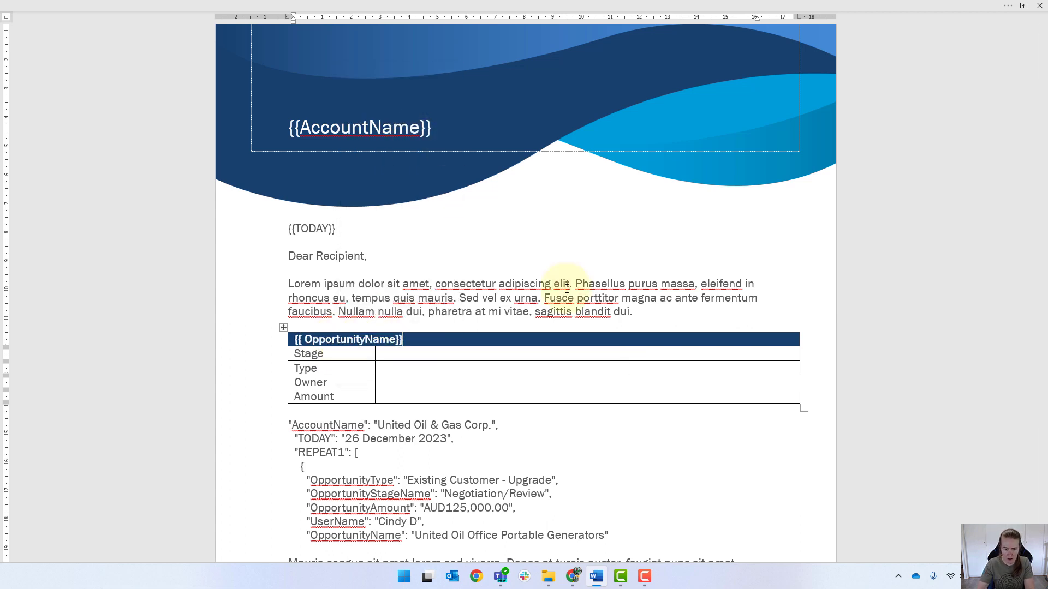
{"action": "key", "text": "Home"}
{"action": "key", "text": "BackSpace"}
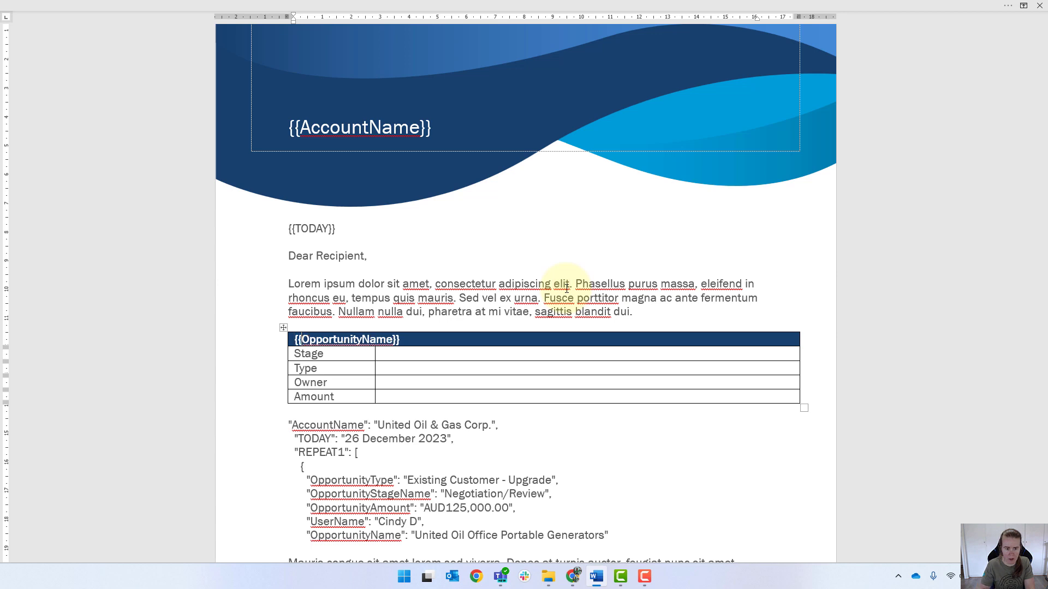
Fill the Stage value cell with the merge field {{OpportunityStageName}}
{"action": "double_click", "coordinate": [367, 495]}
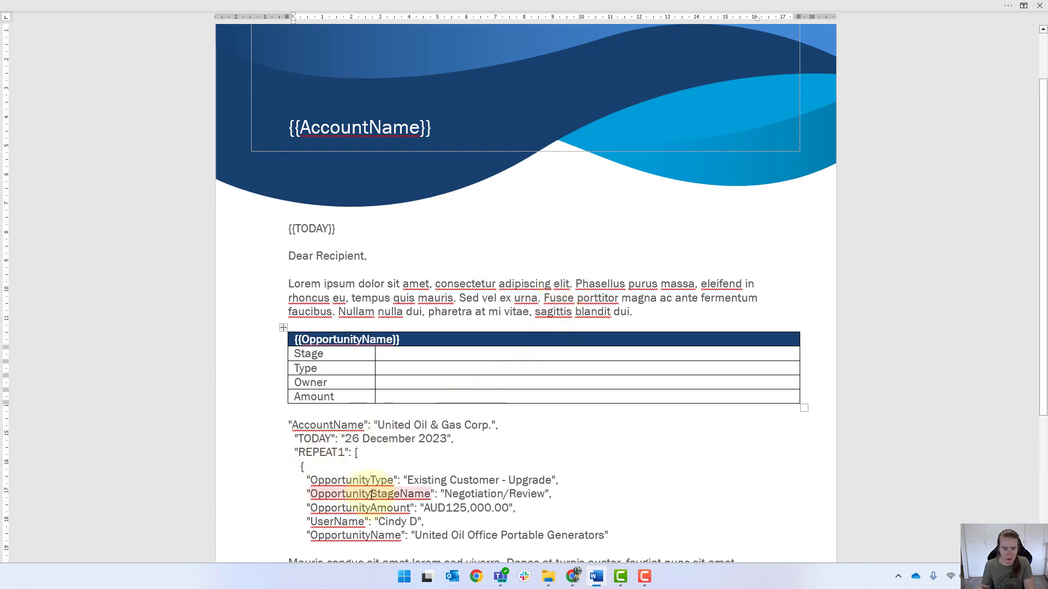
{"action": "right_click", "coordinate": [412, 355]}
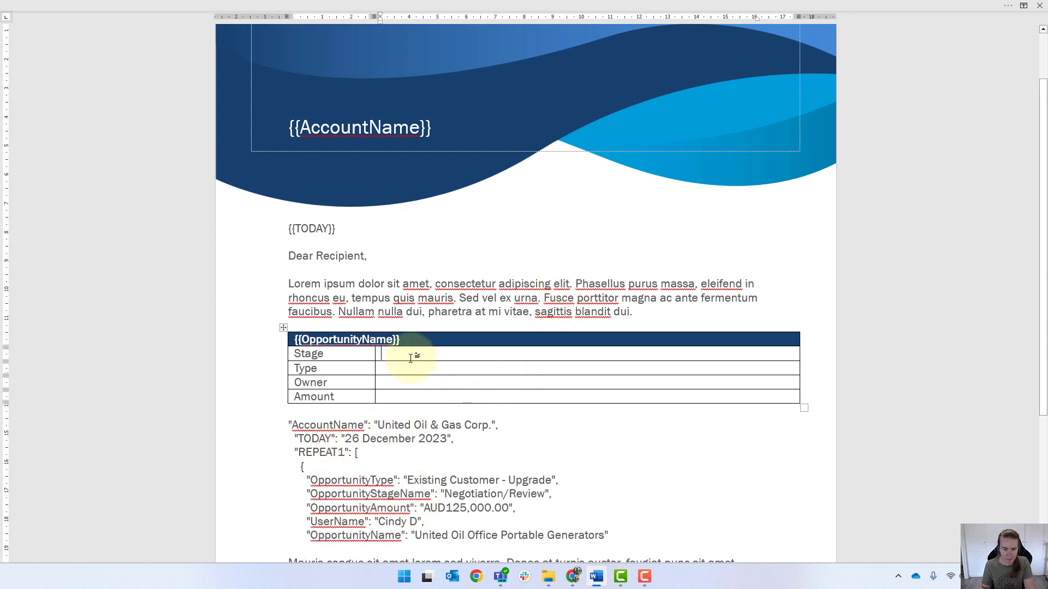
{"action": "left_click", "coordinate": [487, 158]}
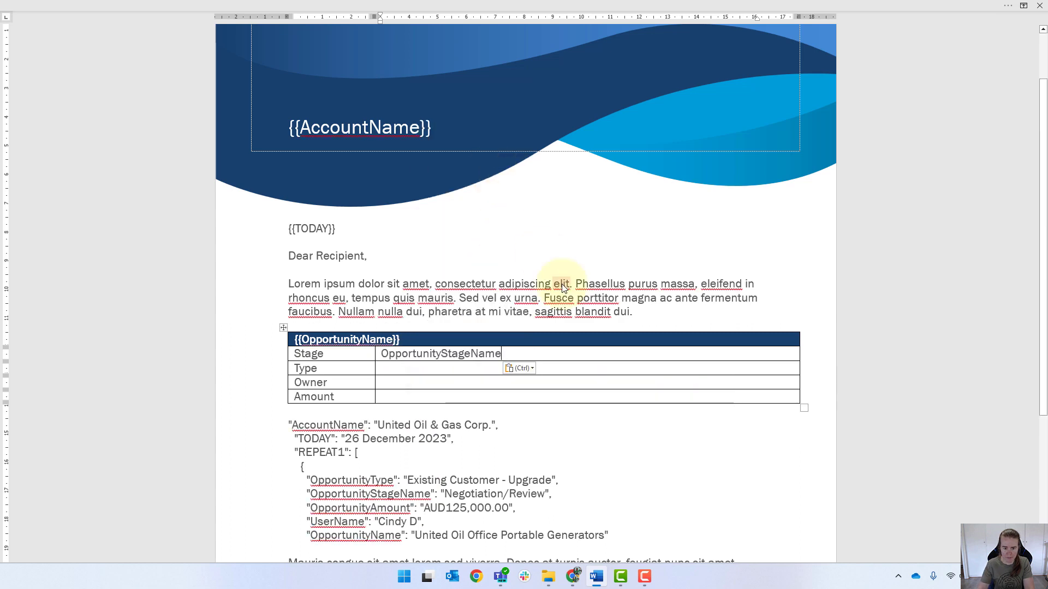
{"action": "type", "text": "}}"}
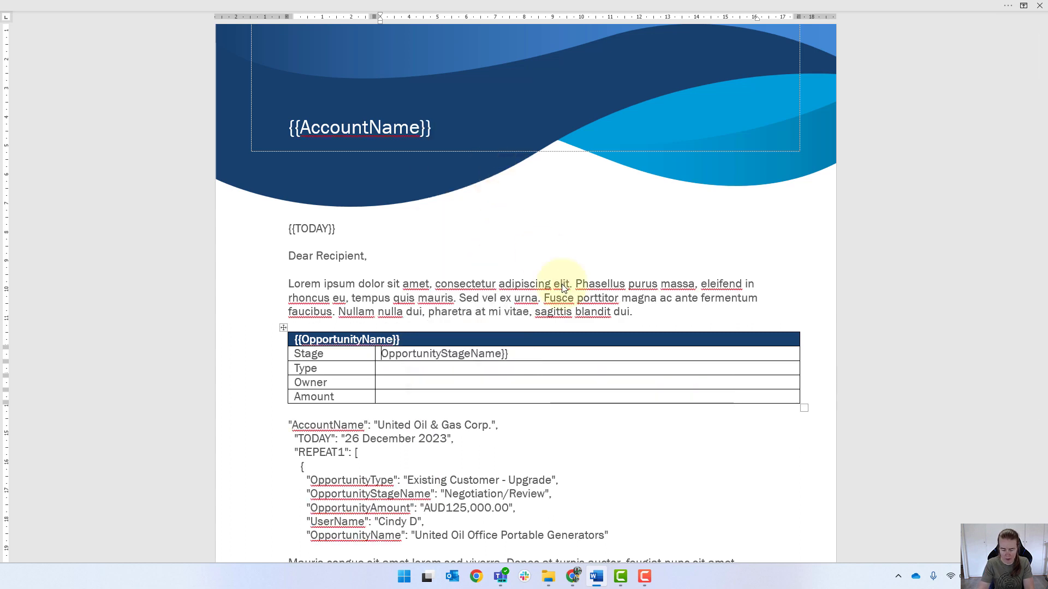
{"action": "type", "text": "[["}
{"action": "key", "text": "BackSpace"}
{"action": "key", "text": "BackSpace"}
{"action": "type", "text": "{{"}
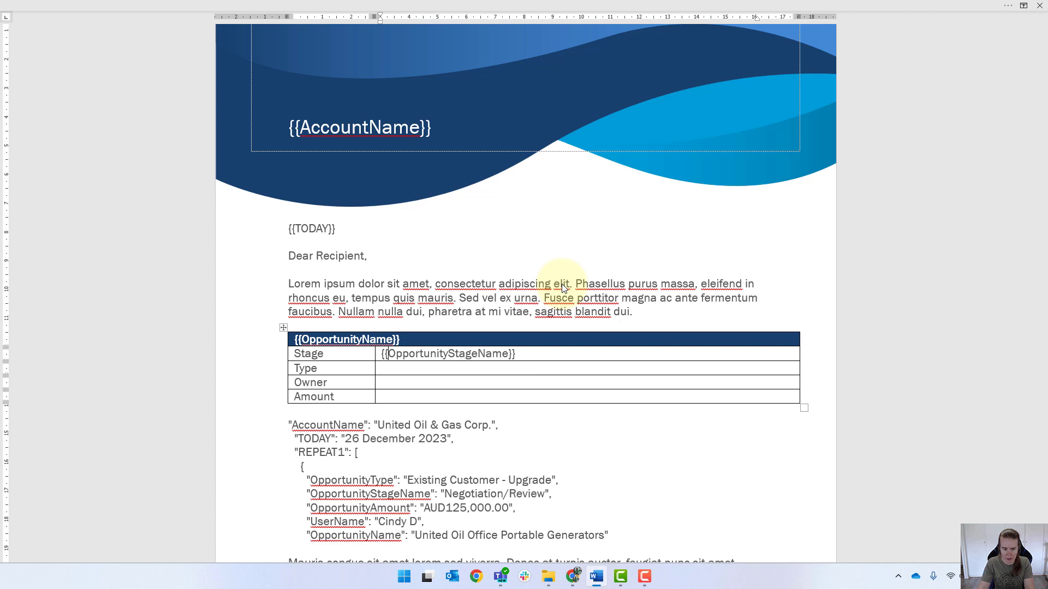
Put empty {{}} merge braces into the Type, Owner and Amount value cells
{"action": "key", "text": "Down"}
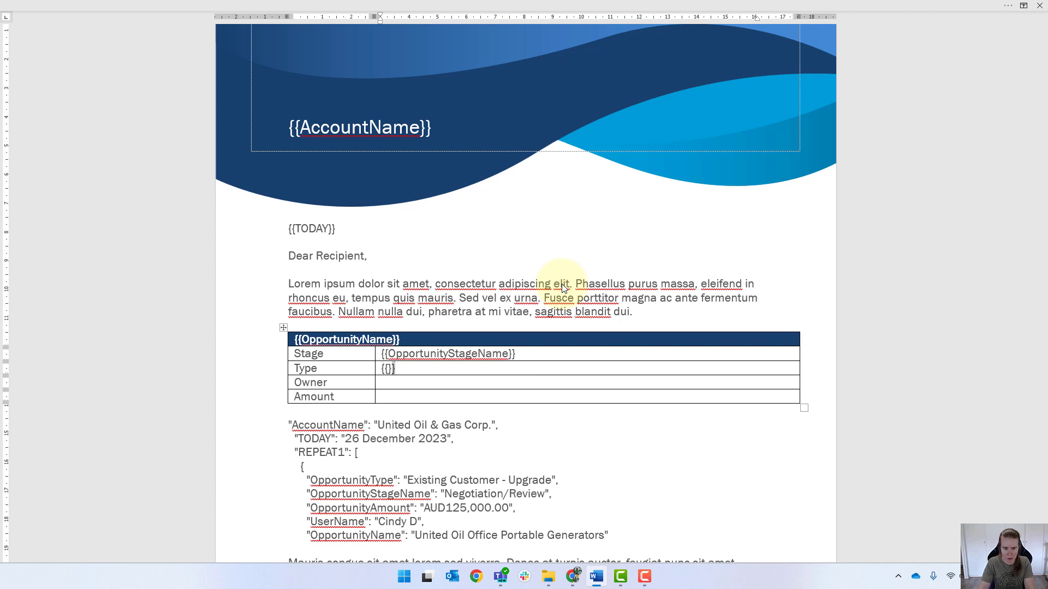
{"action": "type", "text": "{{}}"}
{"action": "key", "text": "shift+Home"}
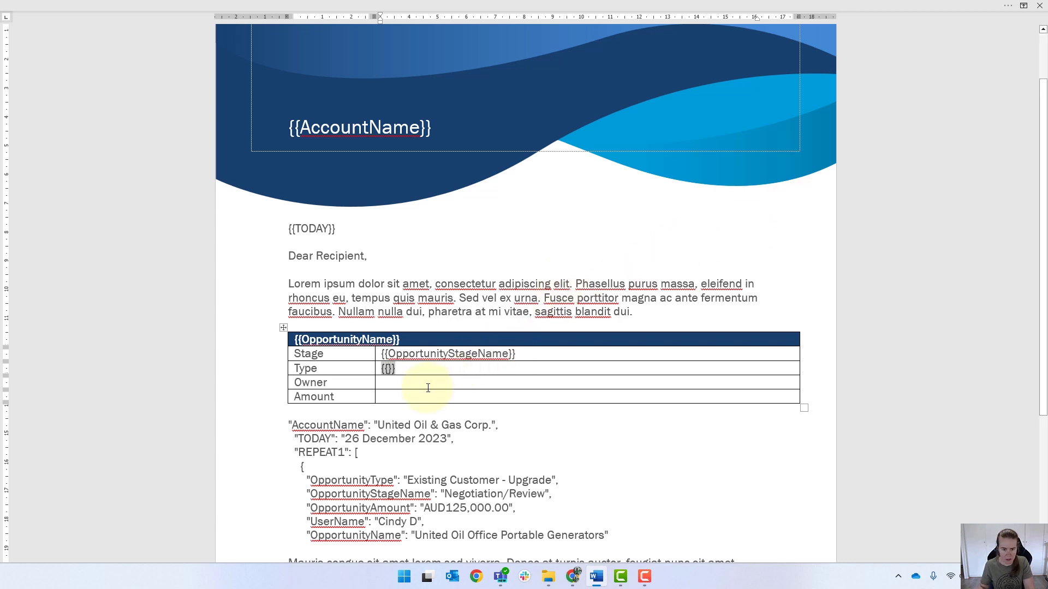
{"action": "key", "text": "ctrl+c"}
{"action": "left_click_drag", "start_coordinate": [428, 387], "coordinate": [410, 401]}
{"action": "key", "text": "ctrl+v"}
{"action": "left_click", "coordinate": [416, 438]}
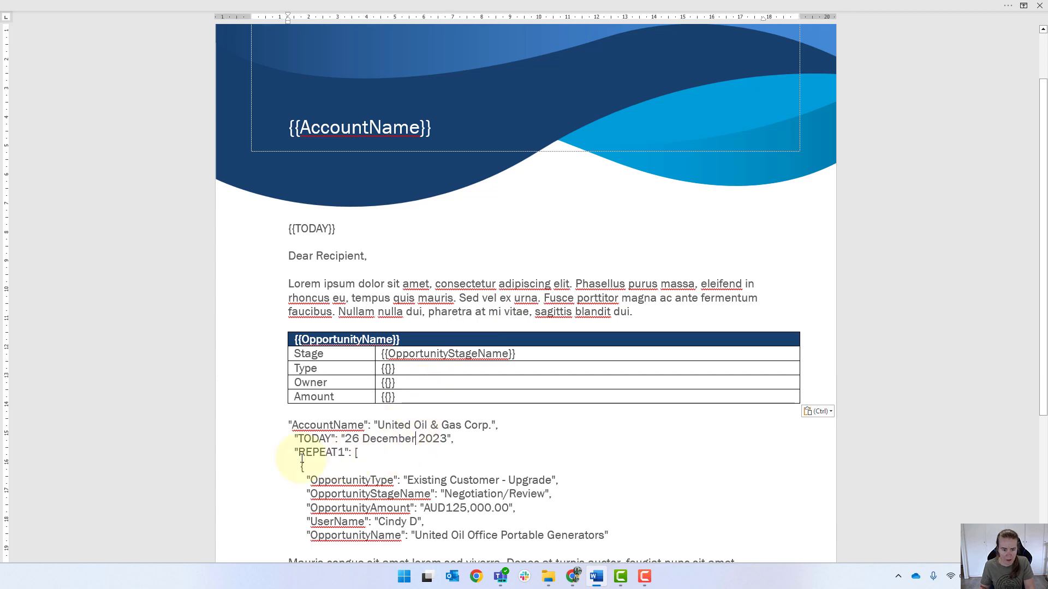
Fill the Type value cell with the merge field {{OpportunityType}}, copied from the pasted JSON
{"action": "right_click", "coordinate": [339, 481]}
{"action": "double_click", "coordinate": [340, 481]}
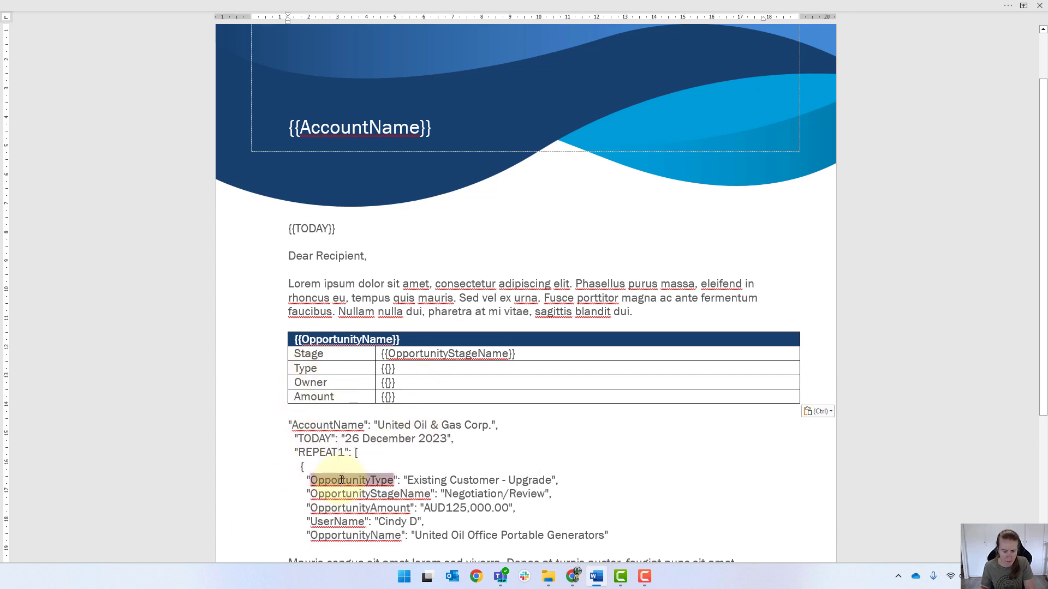
{"action": "left_click", "coordinate": [387, 369]}
{"action": "key", "text": "ctrl+v"}
{"action": "left_click", "coordinate": [389, 369]}
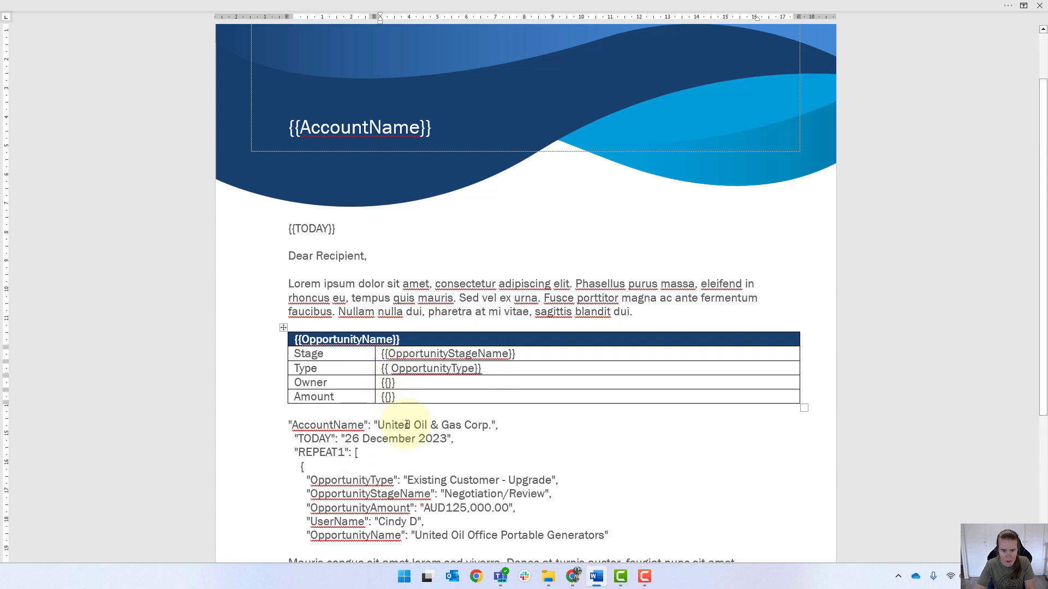
{"action": "key", "text": "BackSpace"}
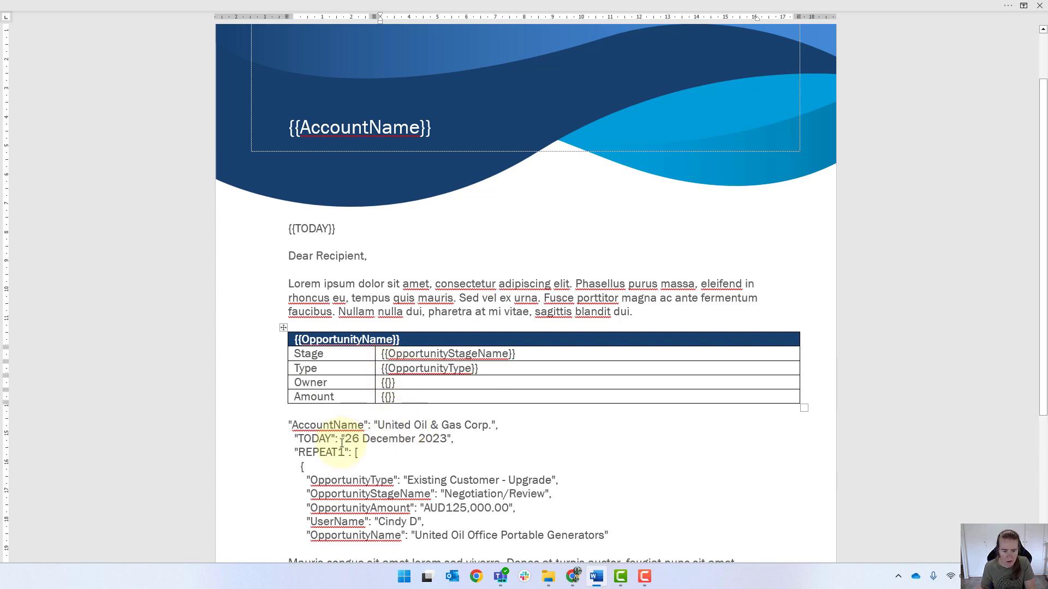
Fill the Owner value cell with the merge field {{UserName}}, copied from the pasted JSON
{"action": "double_click", "coordinate": [336, 523]}
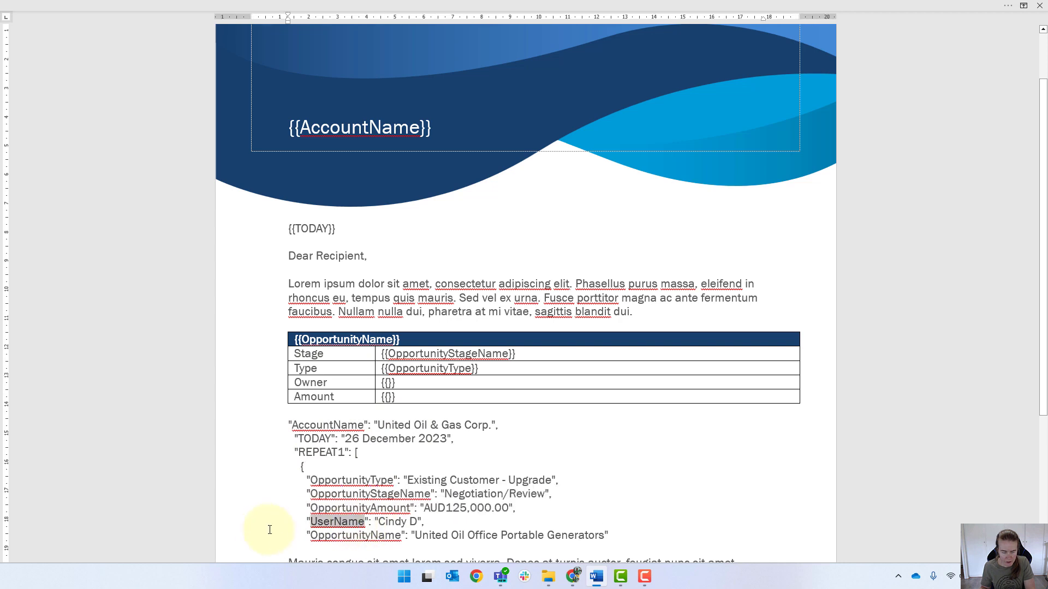
{"action": "left_click", "coordinate": [387, 384]}
{"action": "right_click", "coordinate": [387, 383]}
{"action": "left_click", "coordinate": [464, 167]}
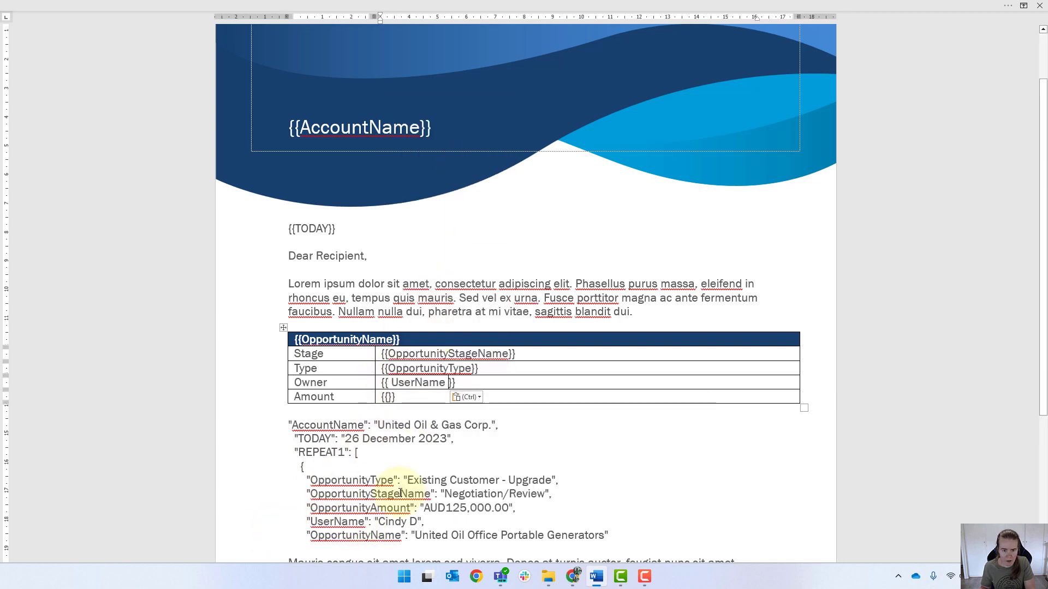
{"action": "key", "text": "ctrl+z"}
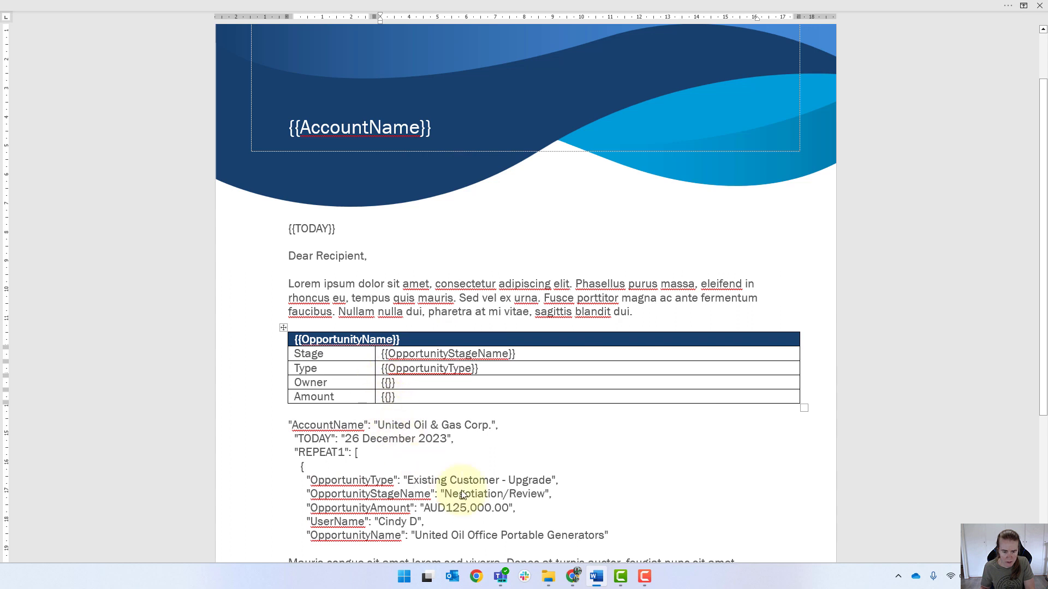
{"action": "key", "text": "ctrl+v"}
{"action": "key", "text": "BackSpace"}
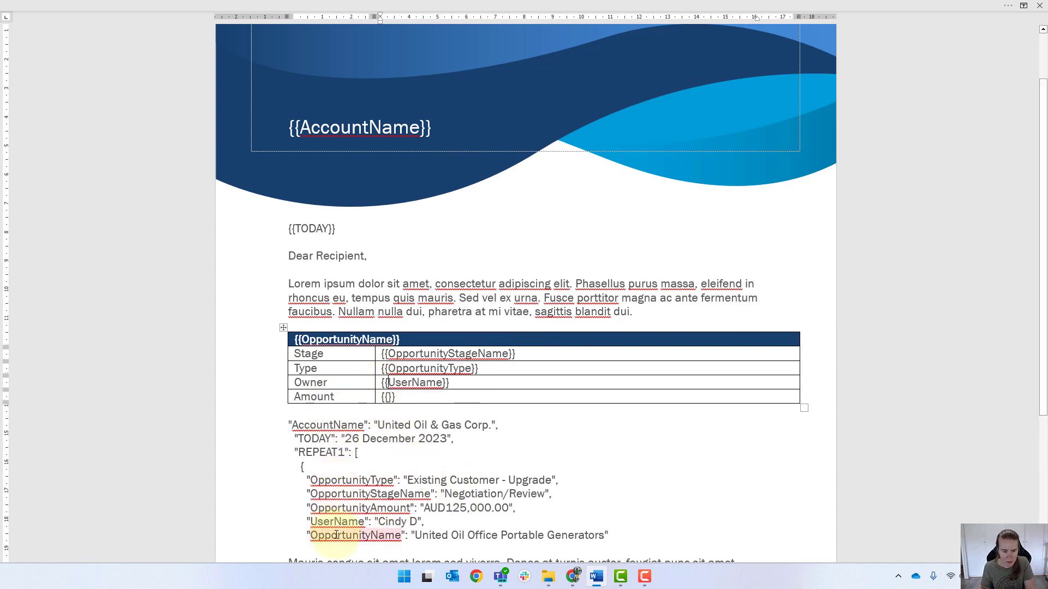
Fill the Amount value cell with the merge field {{OpportunityAmount}}, copied from the pasted JSON
{"action": "left_click", "coordinate": [359, 508]}
{"action": "double_click", "coordinate": [400, 513]}
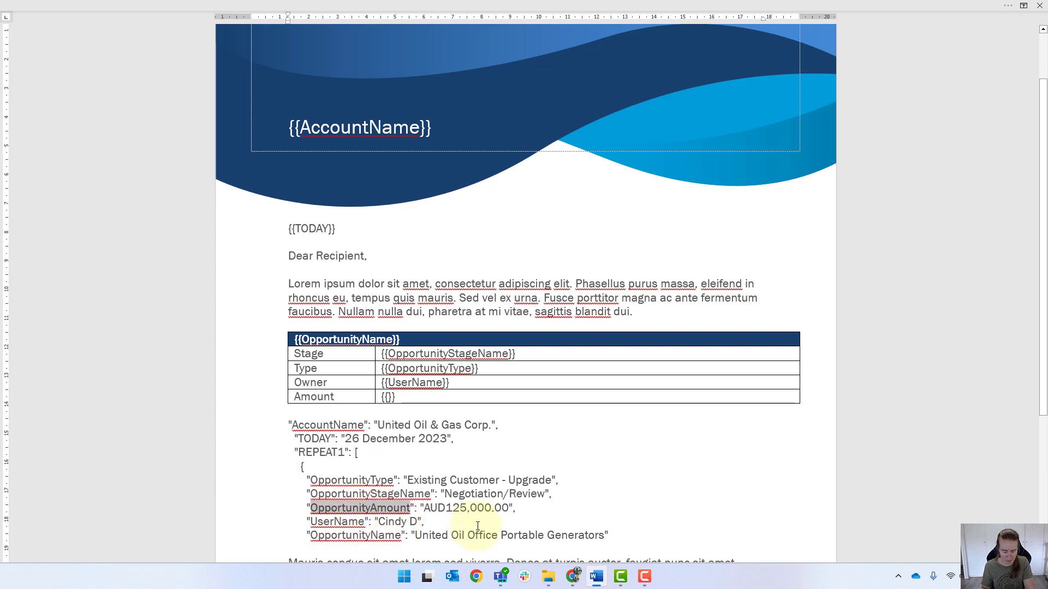
{"action": "left_click", "coordinate": [388, 397]}
{"action": "key", "text": "ctrl+v"}
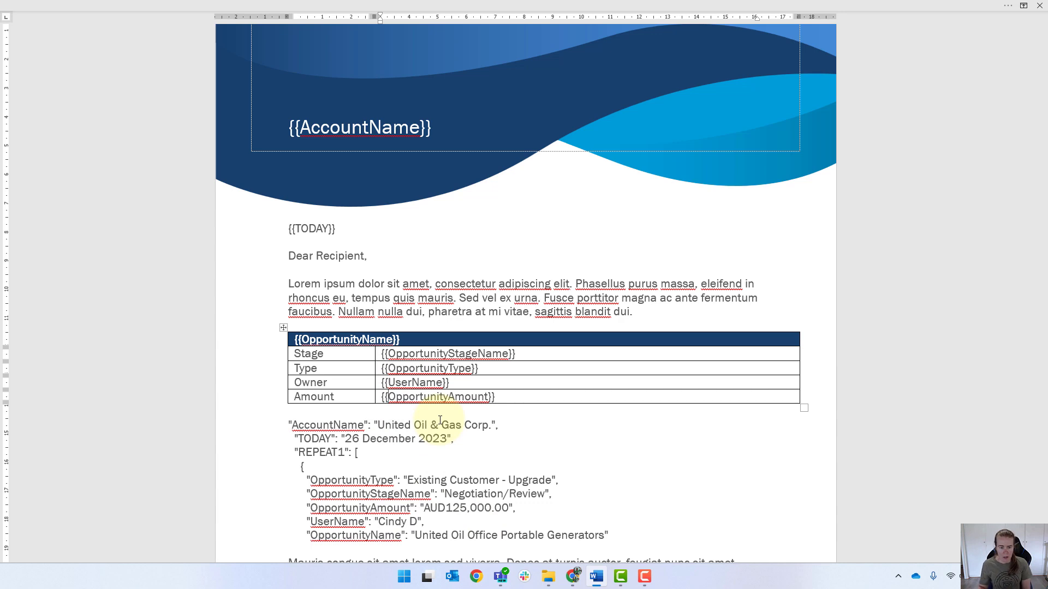
{"action": "double_click", "coordinate": [417, 395]}
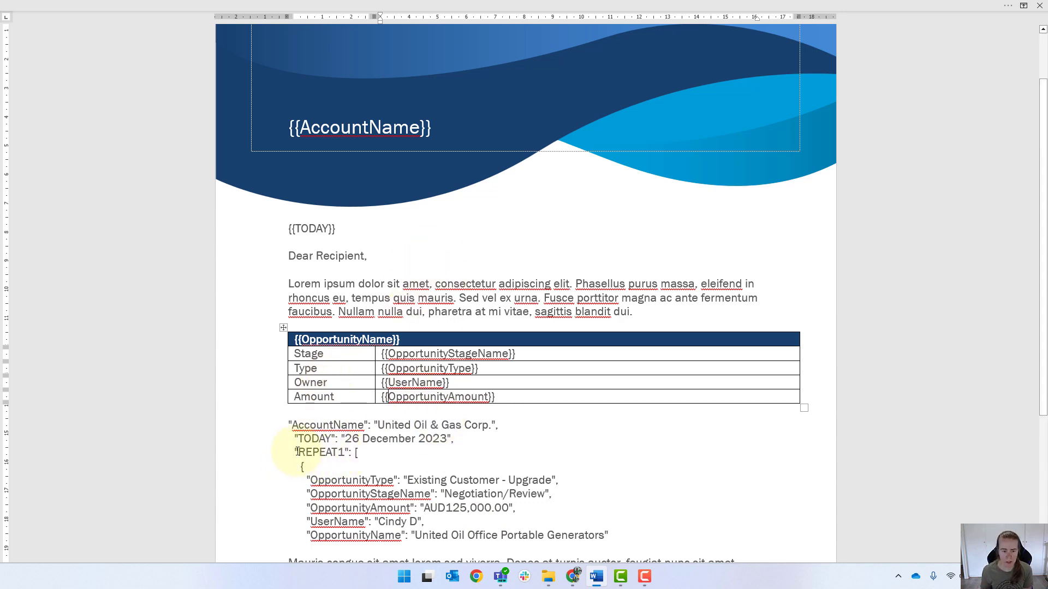
Insert {{REPEAT1}} at the start of the table's header cell, before {{OpportunityName}}
{"action": "scroll", "coordinate": [313, 457], "scroll_direction": "down", "scroll_amount": 1}
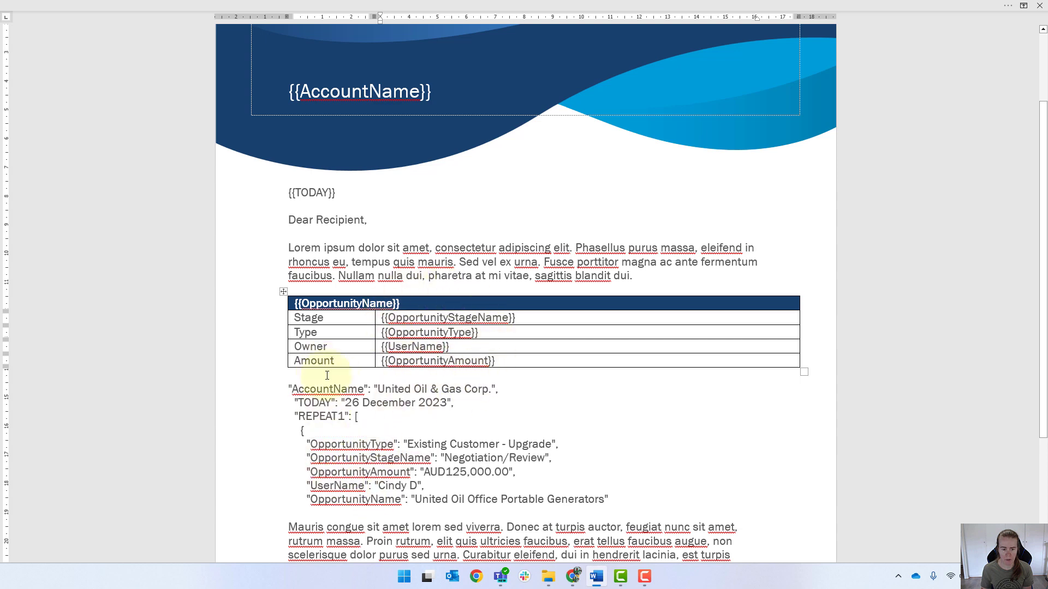
{"action": "left_click", "coordinate": [291, 302]}
{"action": "left_click", "coordinate": [298, 304]}
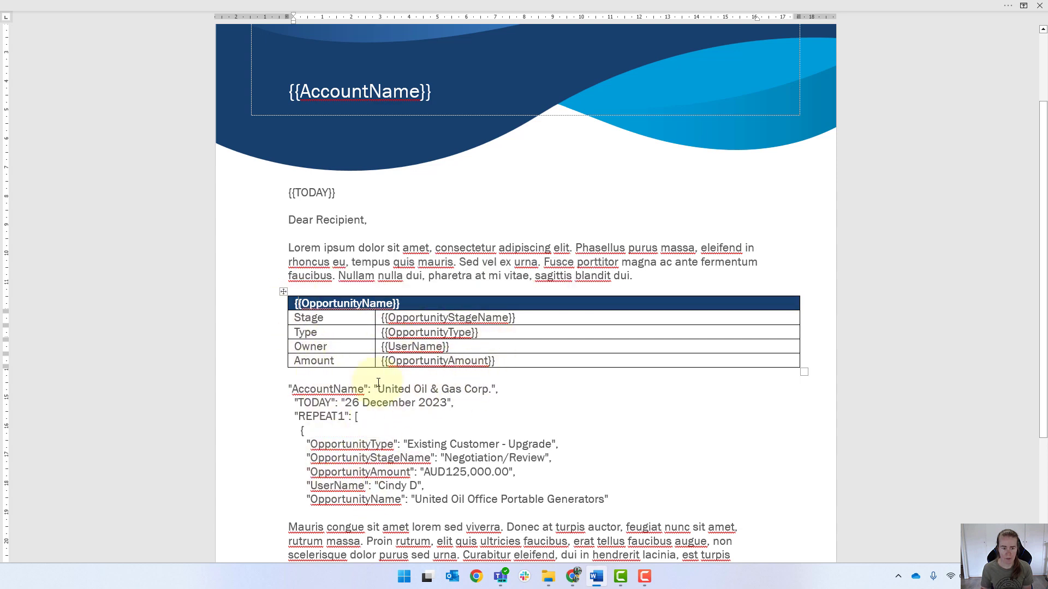
{"action": "type", "text": "{{RE"}
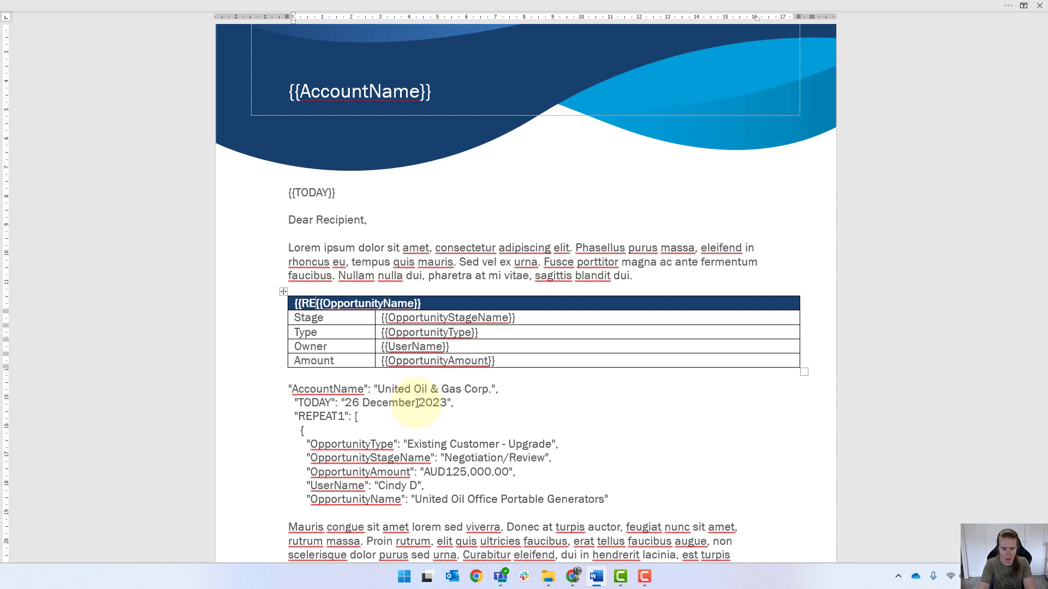
{"action": "type", "text": "PEAT1"}
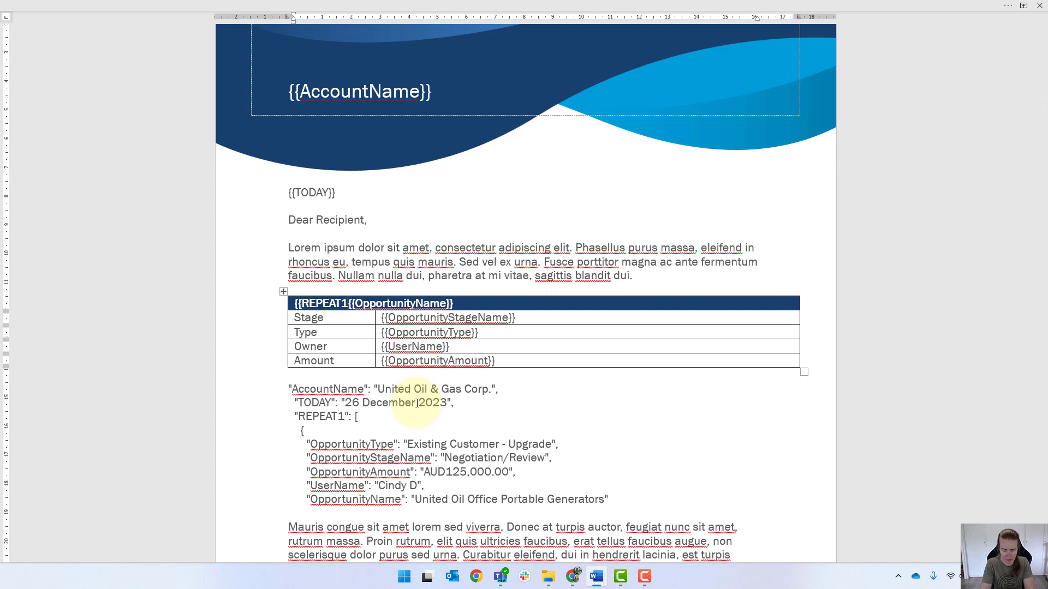
{"action": "type", "text": "}}"}
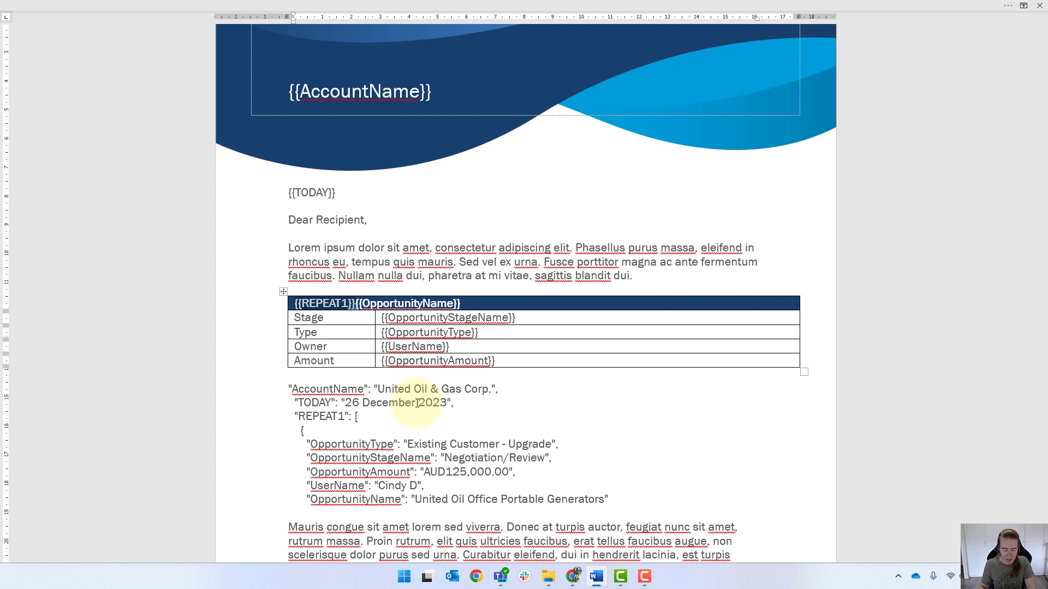
Append {{REPEAT1}} after the {{OpportunityAmount}} field in the Amount value cell
{"action": "left_click", "coordinate": [515, 361]}
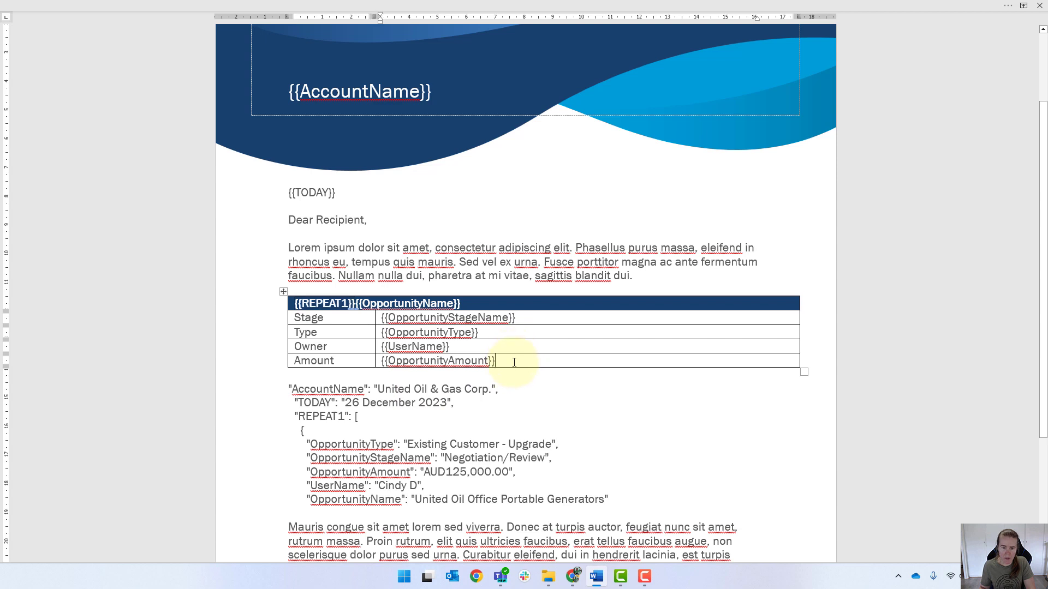
{"action": "key", "text": "ctrl+v"}
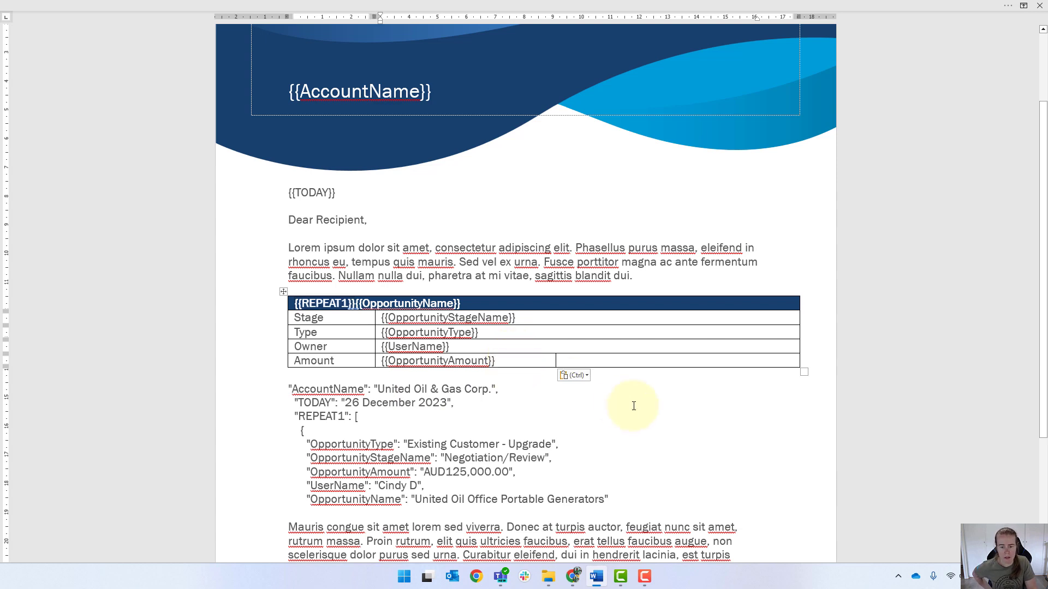
{"action": "key", "text": "shift+Left"}
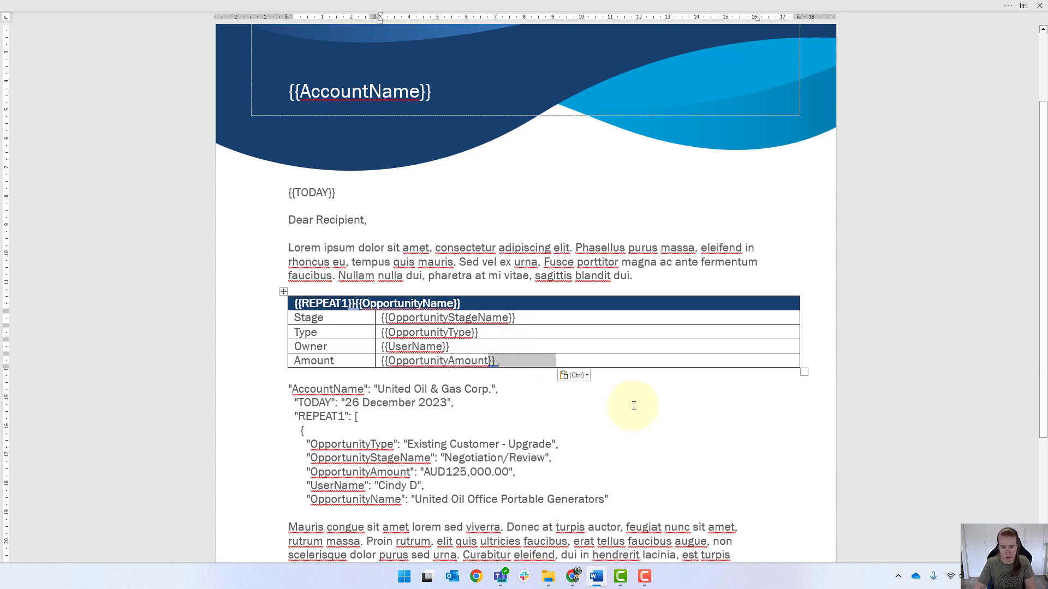
{"action": "key", "text": "Delete"}
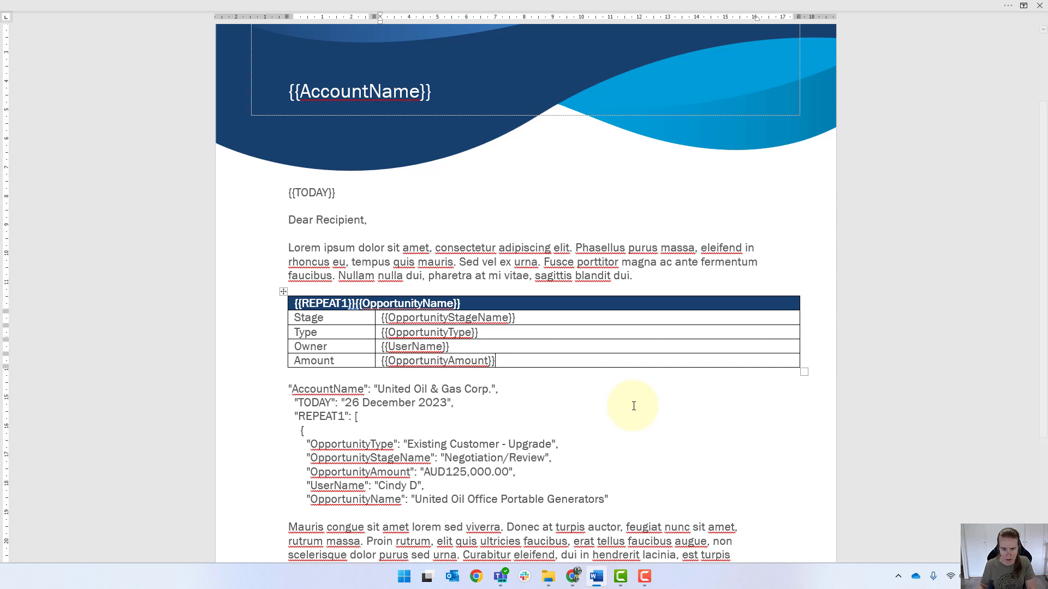
{"action": "right_click", "coordinate": [503, 360]}
{"action": "left_click", "coordinate": [582, 163]}
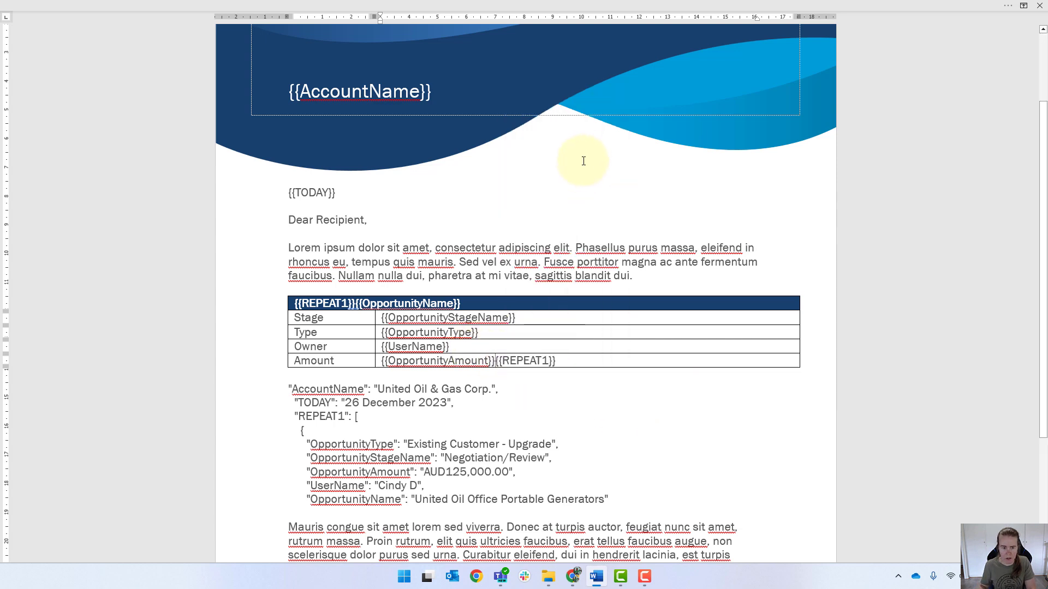
Turn the header tag into {{#REPEAT1}} and the Amount cell tag into {{/REPEAT1}} to mark the repeating block
{"action": "left_click", "coordinate": [302, 299]}
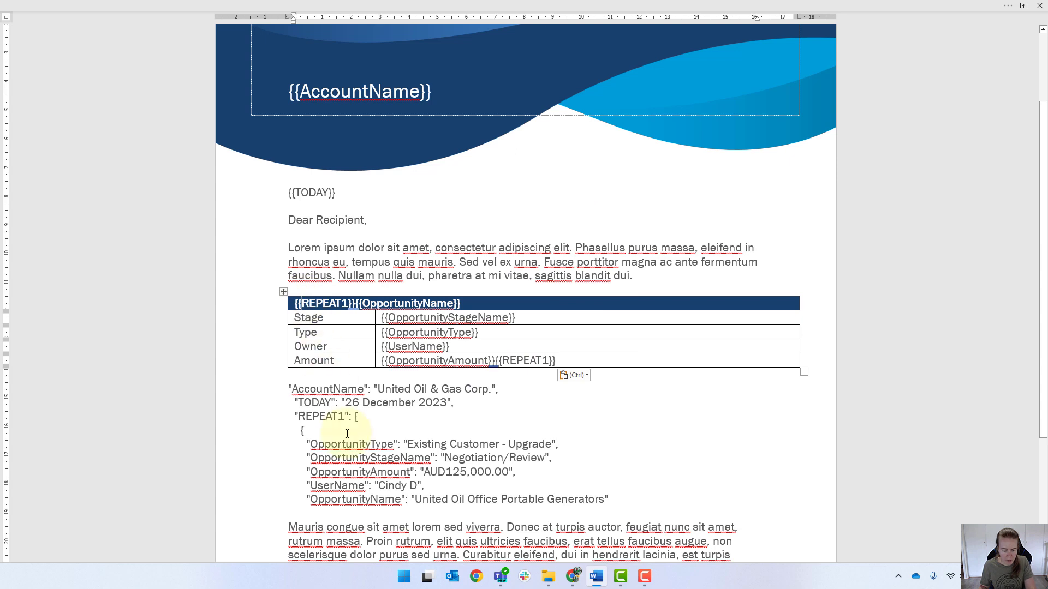
{"action": "type", "text": "#"}
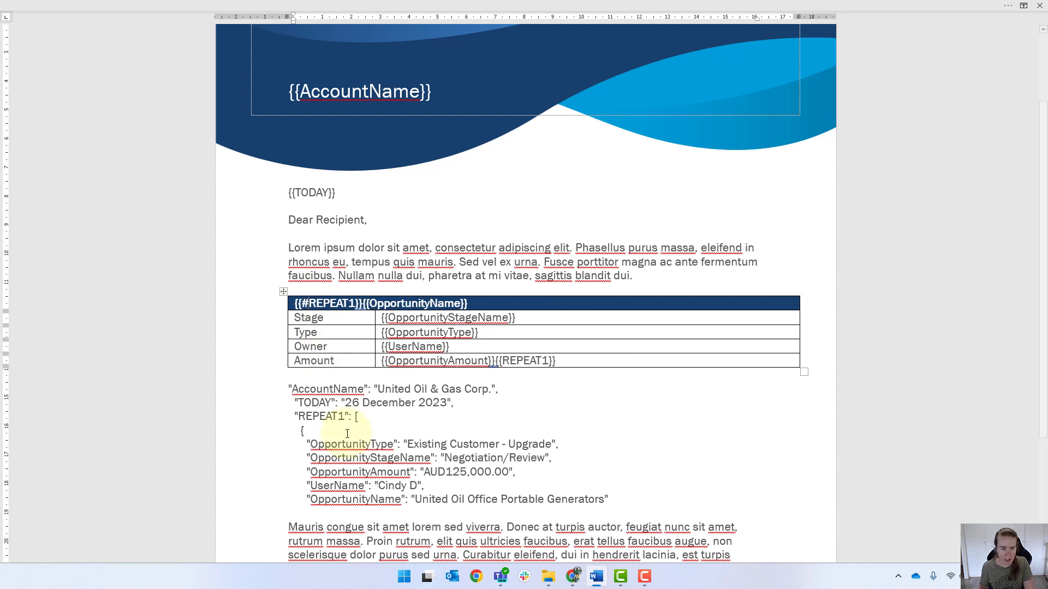
{"action": "left_click", "coordinate": [501, 360]}
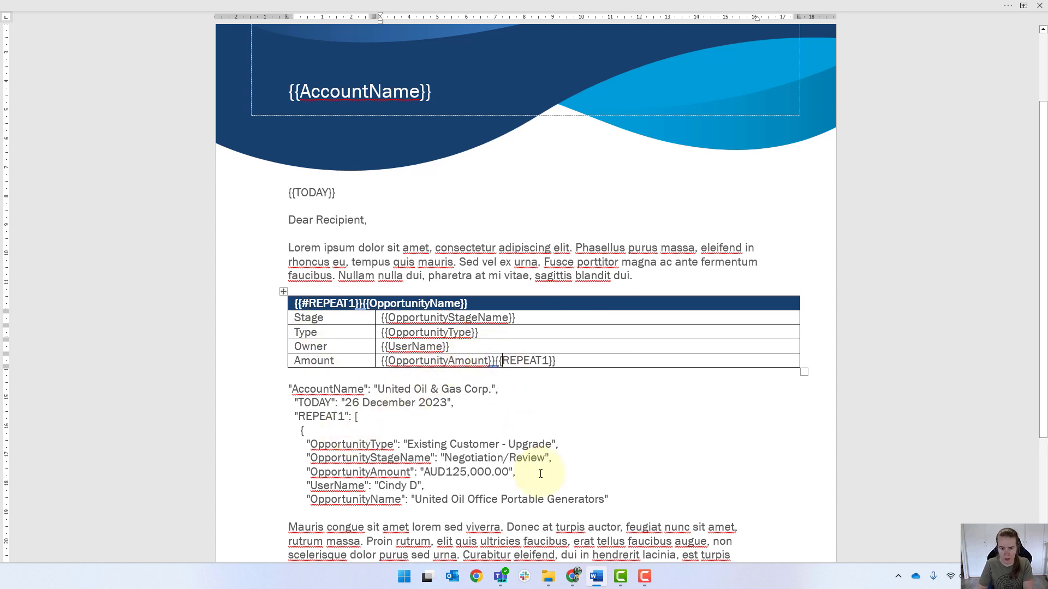
{"action": "type", "text": "/"}
Delete the pasted JSON sample text below the table
{"action": "double_click", "coordinate": [291, 390]}
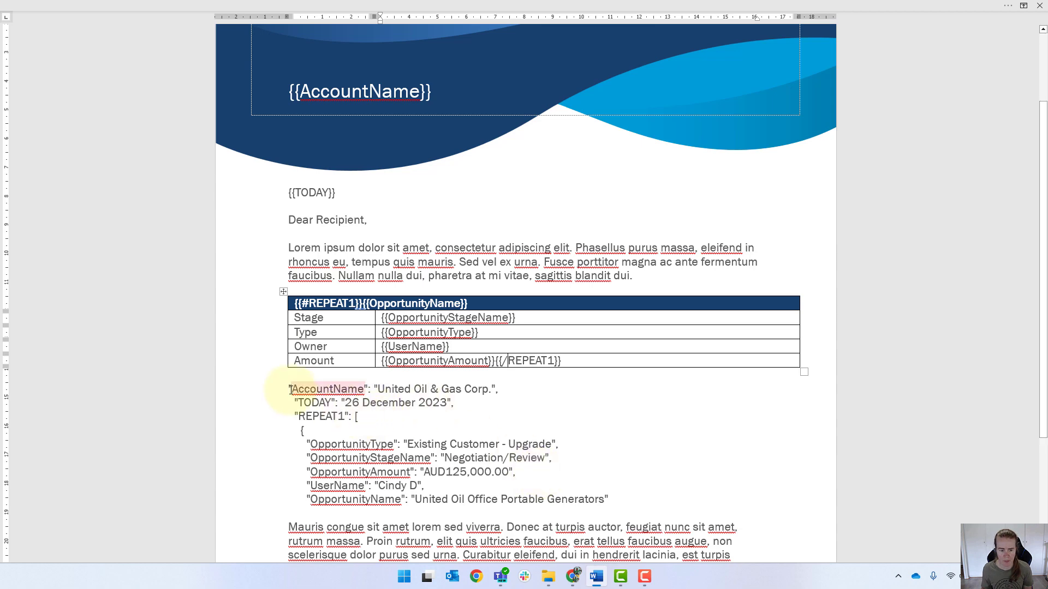
{"action": "left_click_drag", "start_coordinate": [291, 389], "coordinate": [621, 498]}
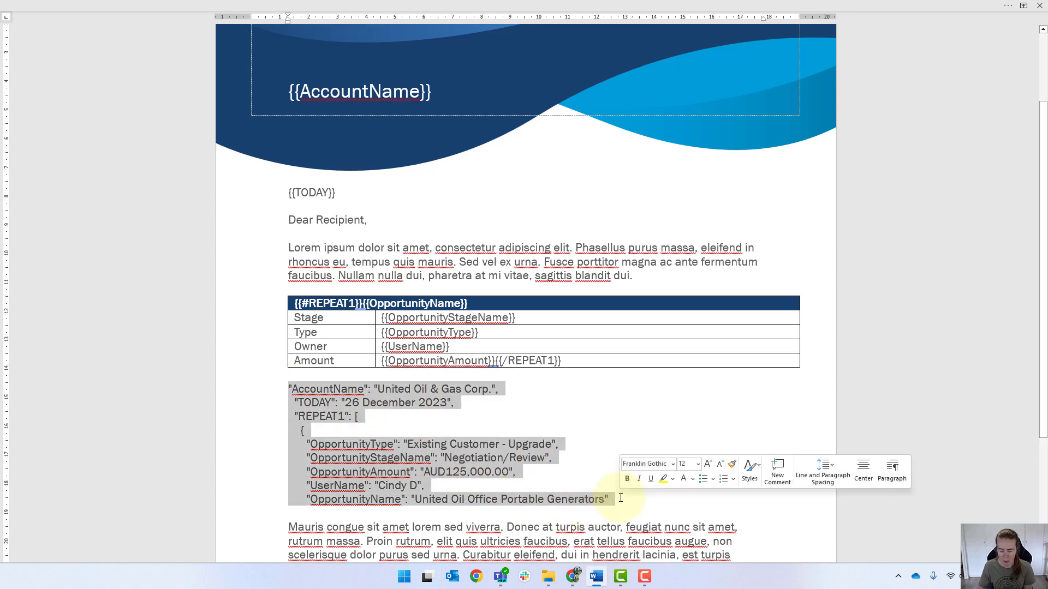
{"action": "key", "text": "ctrl+x"}
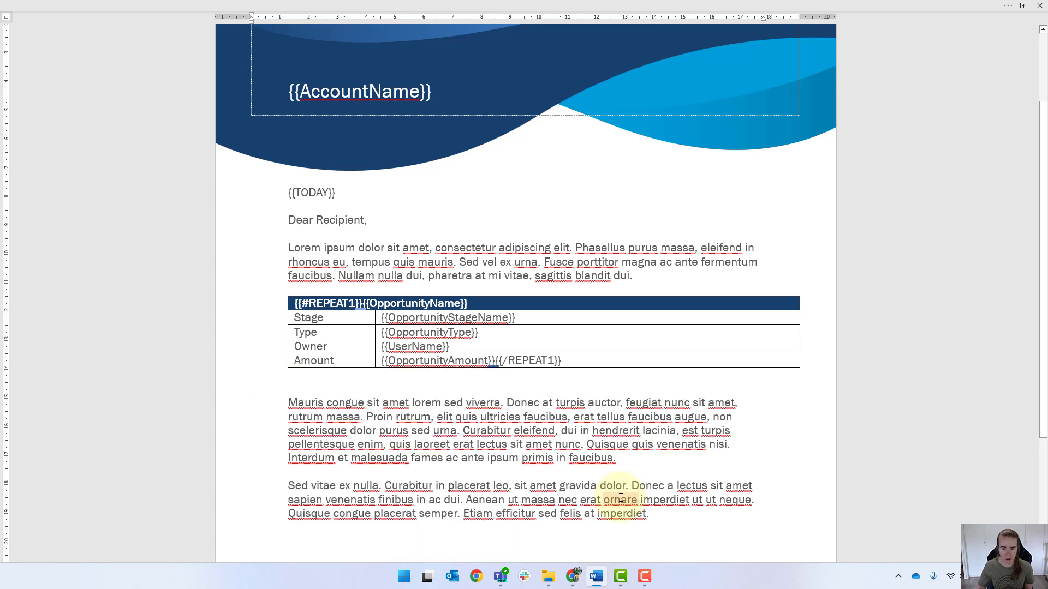
{"action": "key", "text": "BackSpace"}
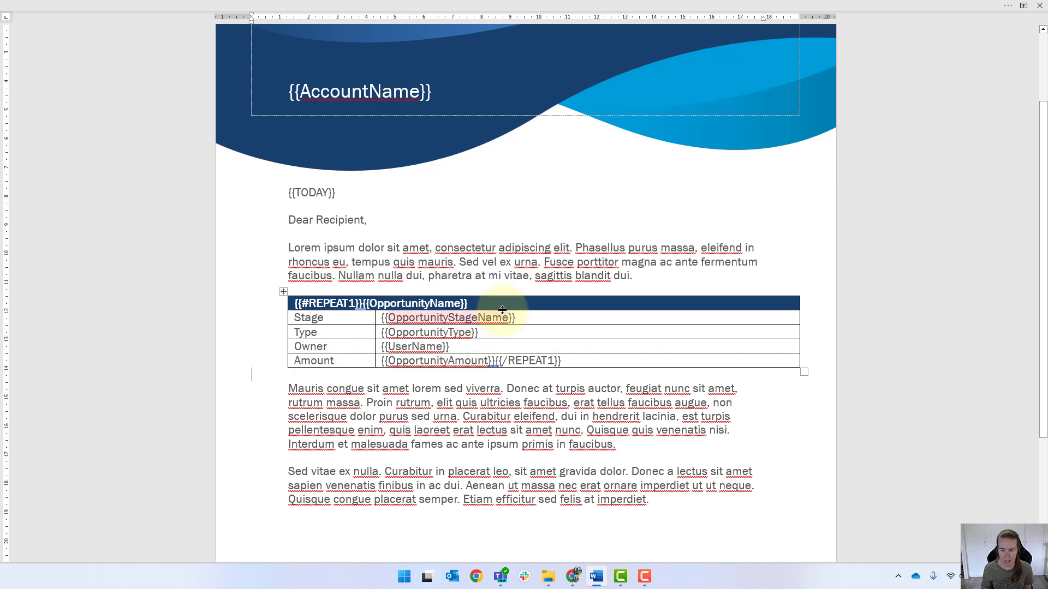
{"action": "mouse_move", "coordinate": [279, 380]}
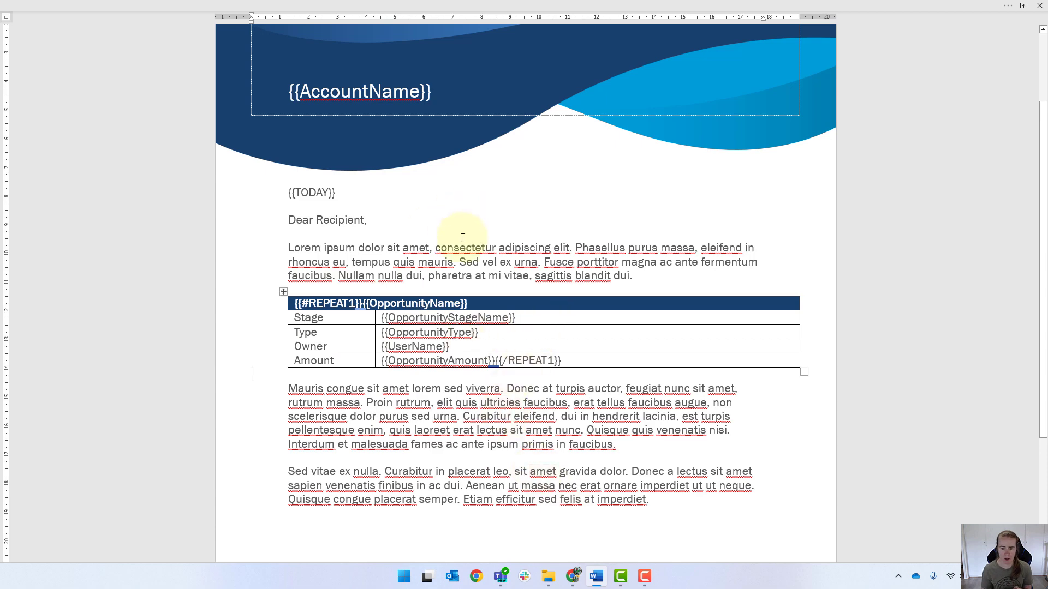
{"action": "scroll", "coordinate": [456, 234], "scroll_direction": "down", "scroll_amount": 3}
{"action": "scroll", "coordinate": [465, 325], "scroll_direction": "up", "scroll_amount": 4}
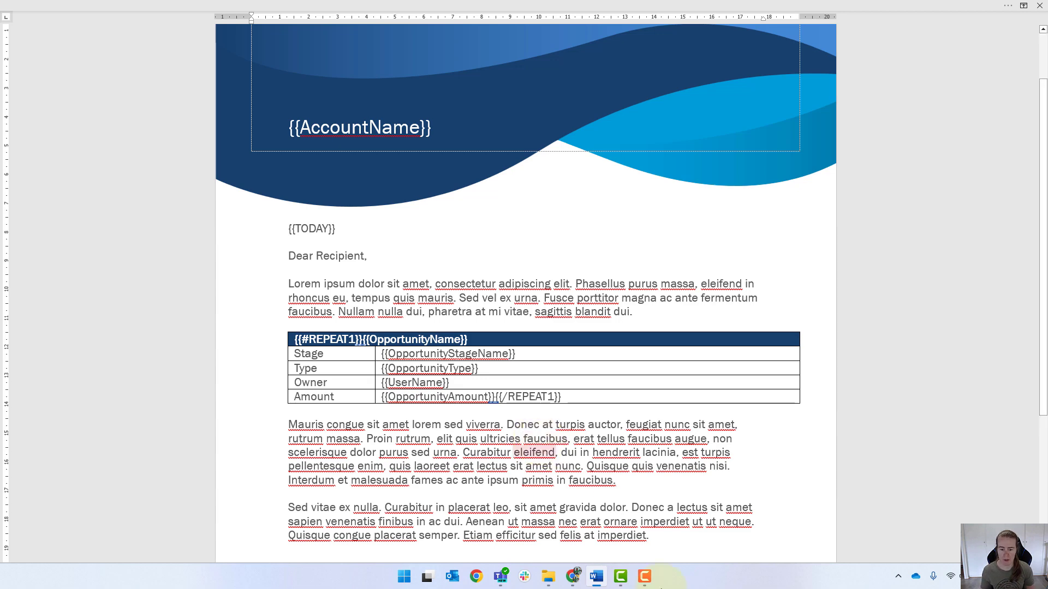
Switch to the browser and review the DataRaptor transform's Transforms mappings and Preview response
{"action": "left_click", "coordinate": [570, 578]}
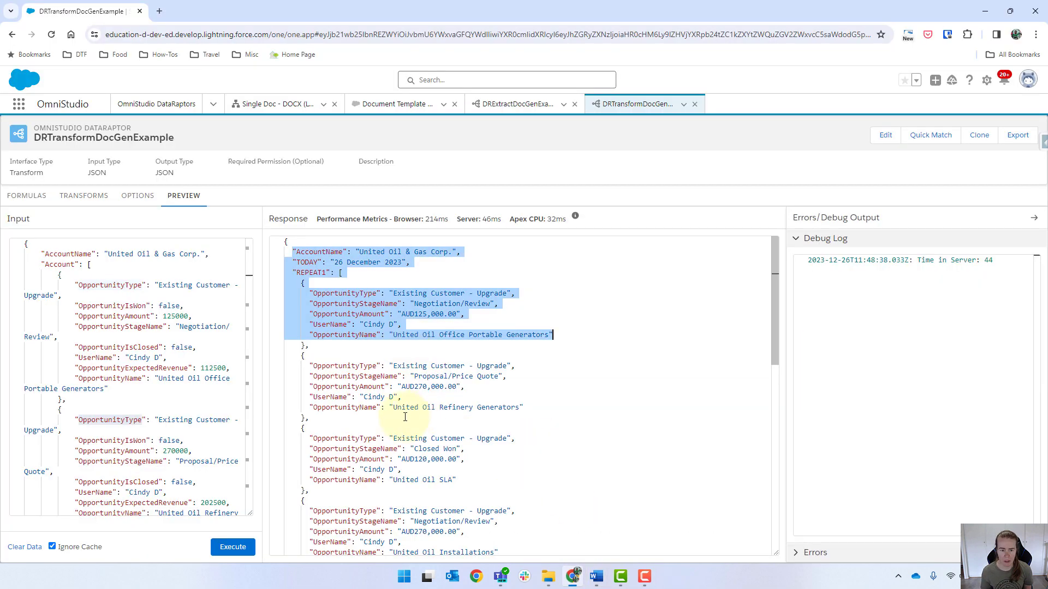
{"action": "left_click", "coordinate": [392, 397]}
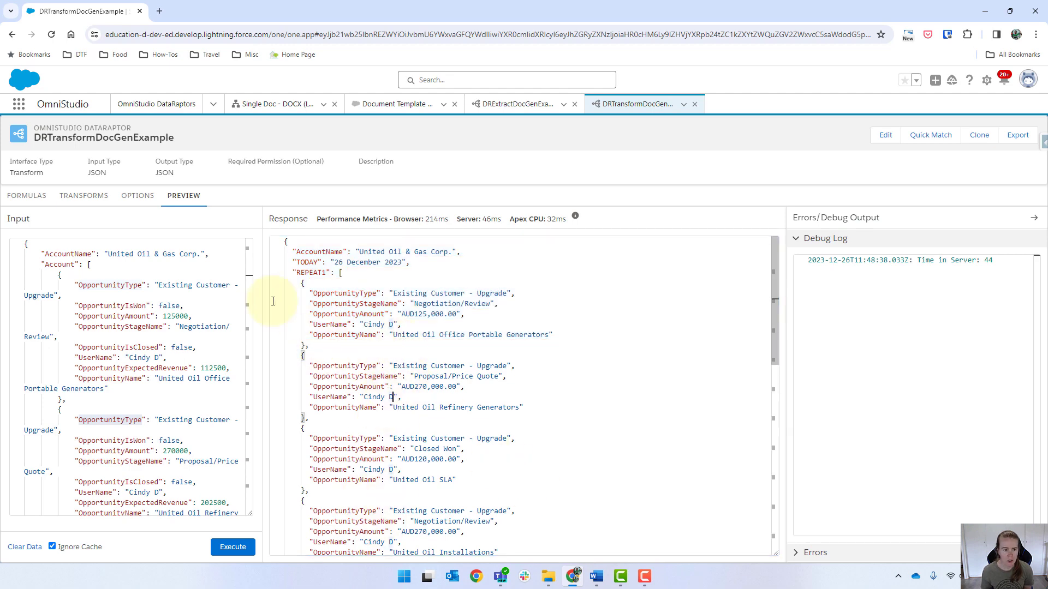
{"action": "left_click", "coordinate": [84, 197]}
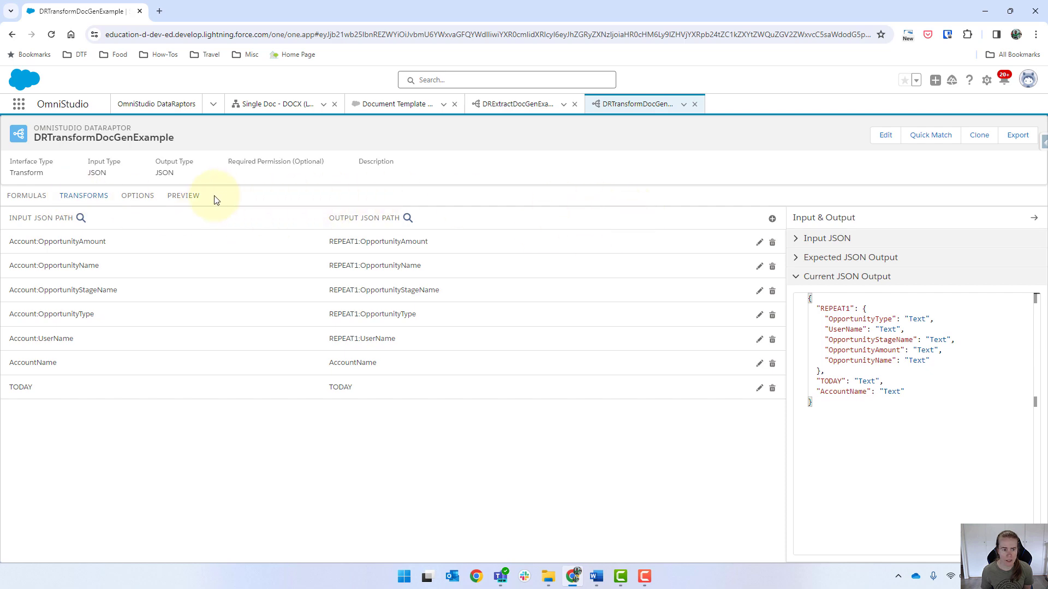
{"action": "left_click", "coordinate": [189, 196]}
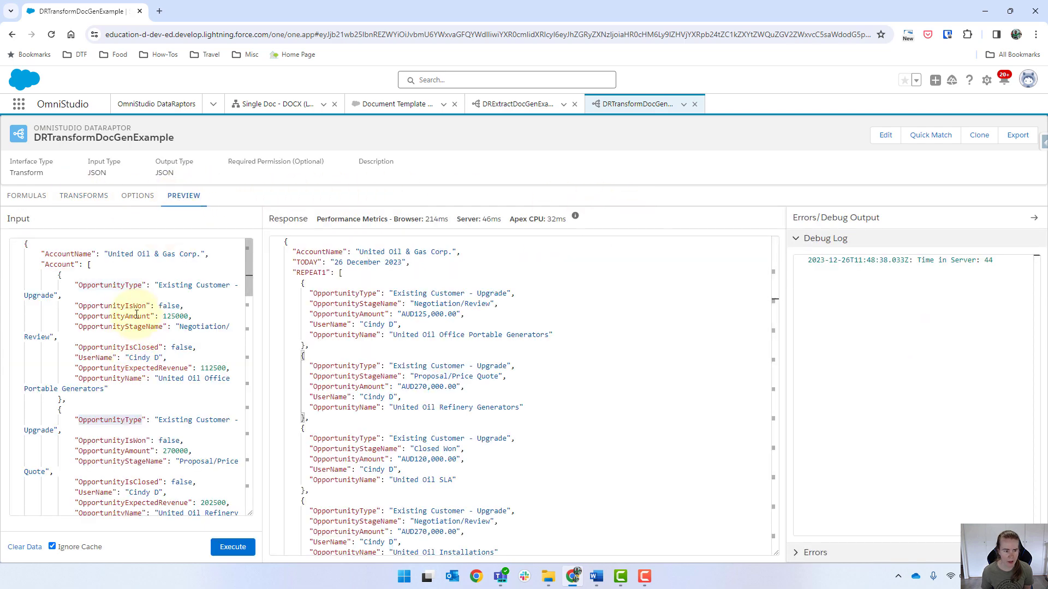
Add a transform mapping from Account:OpportunityIsWon to REPEAT1:OpportunityIsWon
{"action": "double_click", "coordinate": [103, 306]}
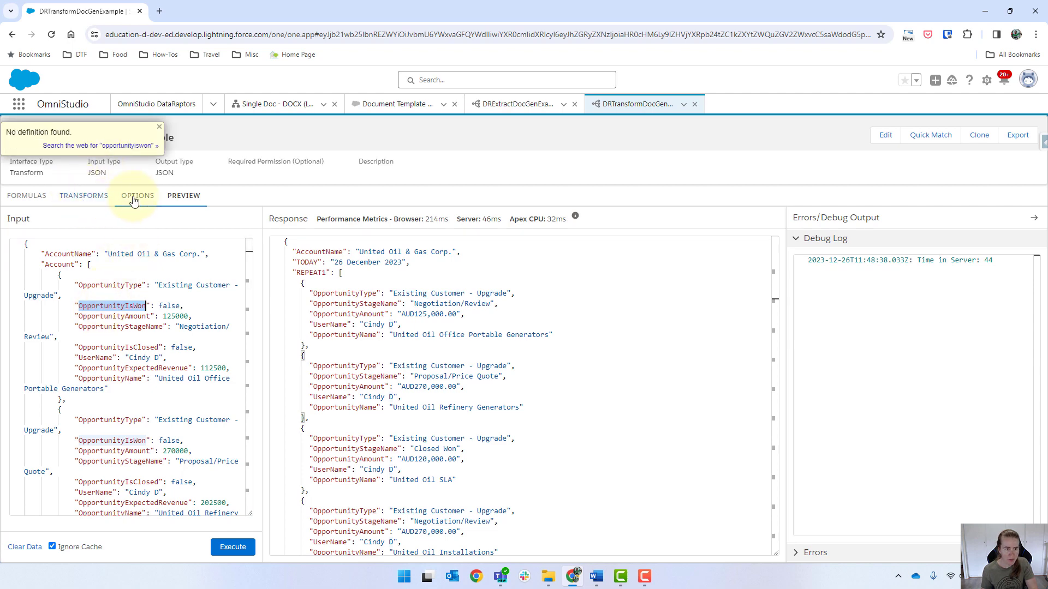
{"action": "left_click", "coordinate": [77, 204]}
{"action": "left_click", "coordinate": [769, 216]}
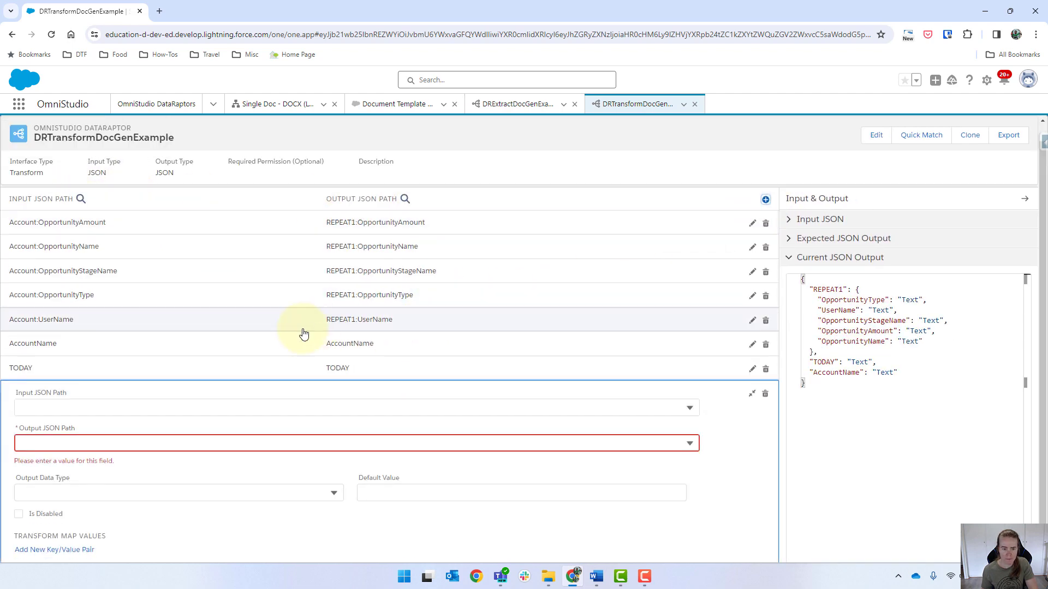
{"action": "left_click", "coordinate": [123, 413]}
{"action": "key", "text": "ctrl+v"}
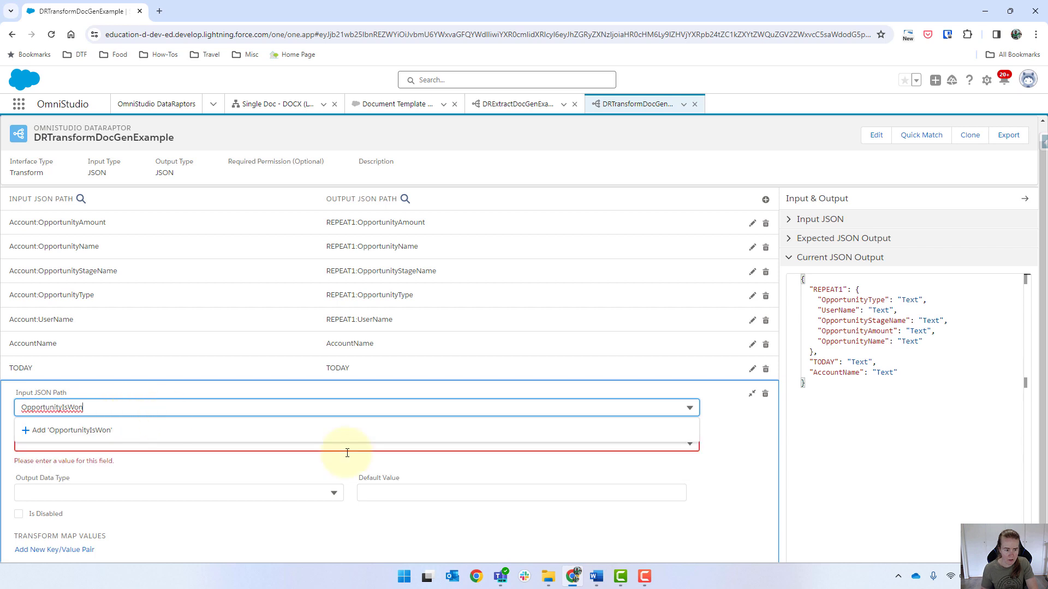
{"action": "key", "text": "Home"}
{"action": "type", "text": "Account:"}
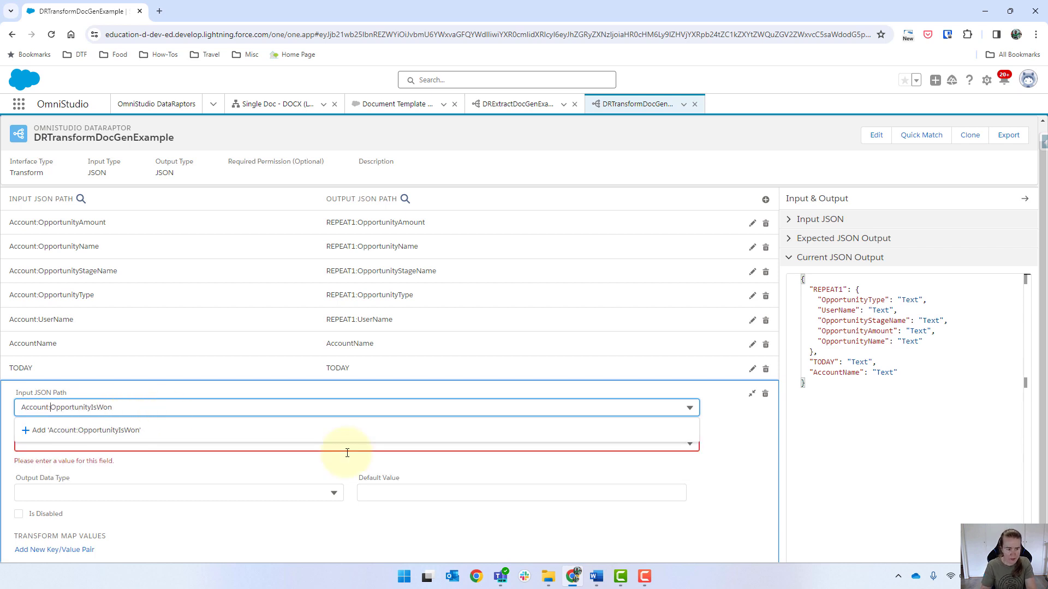
{"action": "key", "text": "Return"}
{"action": "left_click", "coordinate": [64, 297]}
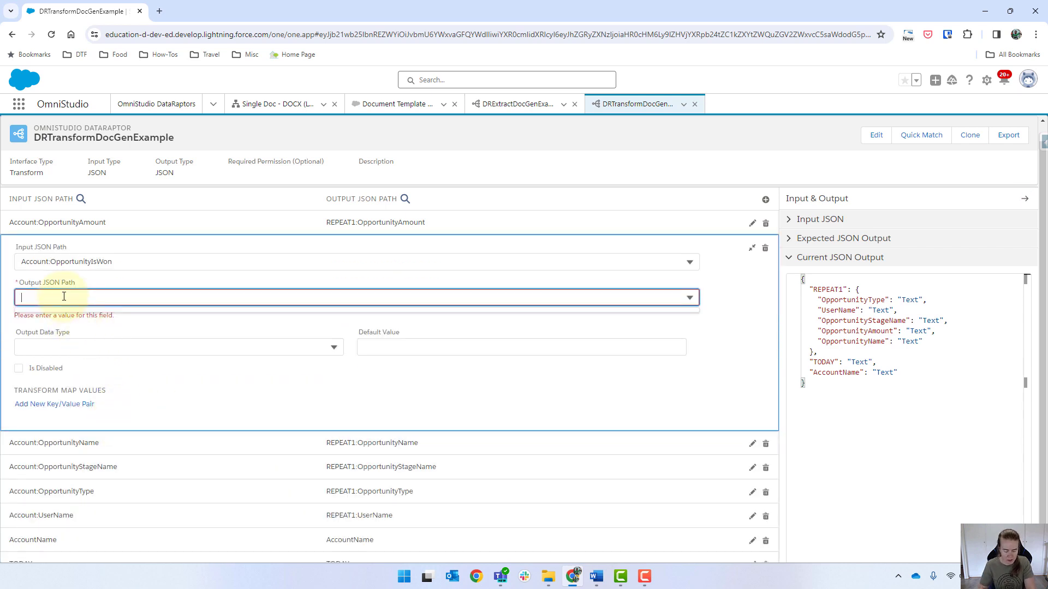
{"action": "type", "text": "REPEAT"}
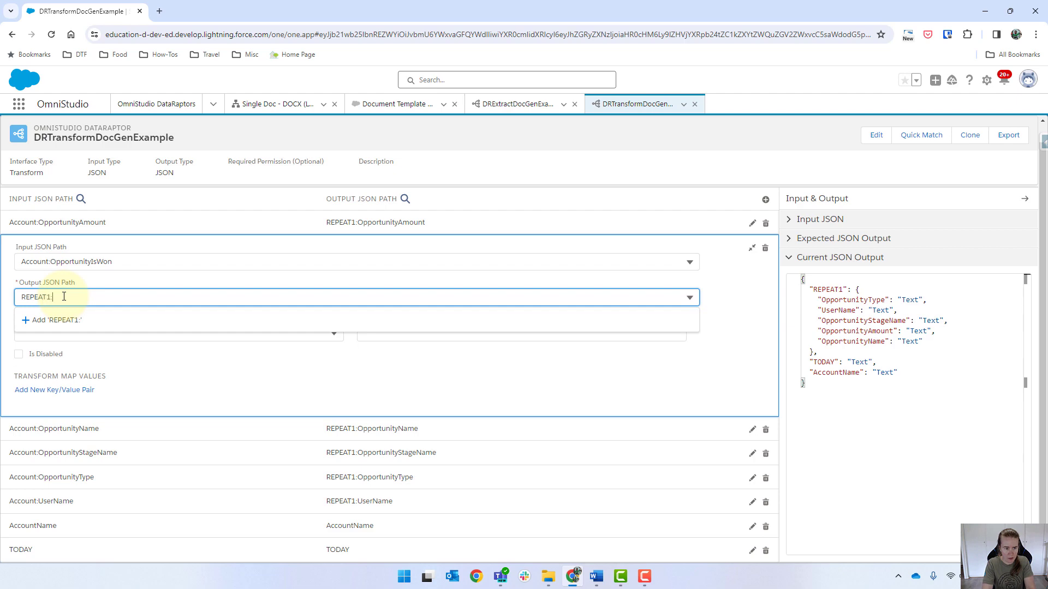
{"action": "type", "text": "1:"}
{"action": "key", "text": "ctrl+v"}
{"action": "key", "text": "Return"}
Execute the transform preview and inspect the response for the new OpportunityIsWon key
{"action": "scroll", "coordinate": [351, 230], "scroll_direction": "up", "scroll_amount": 1}
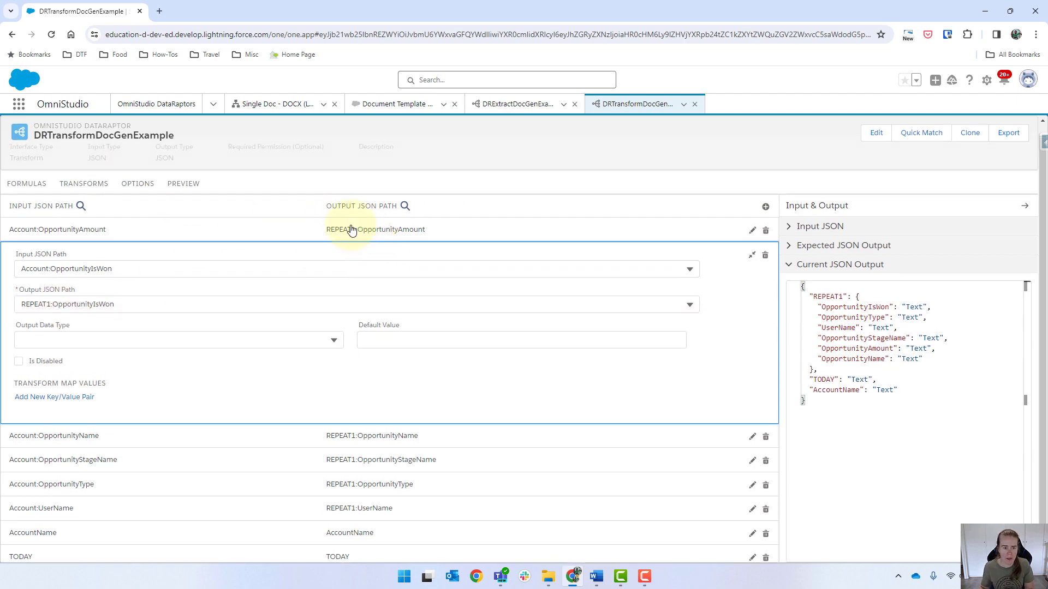
{"action": "left_click", "coordinate": [183, 196]}
{"action": "left_click", "coordinate": [233, 546]}
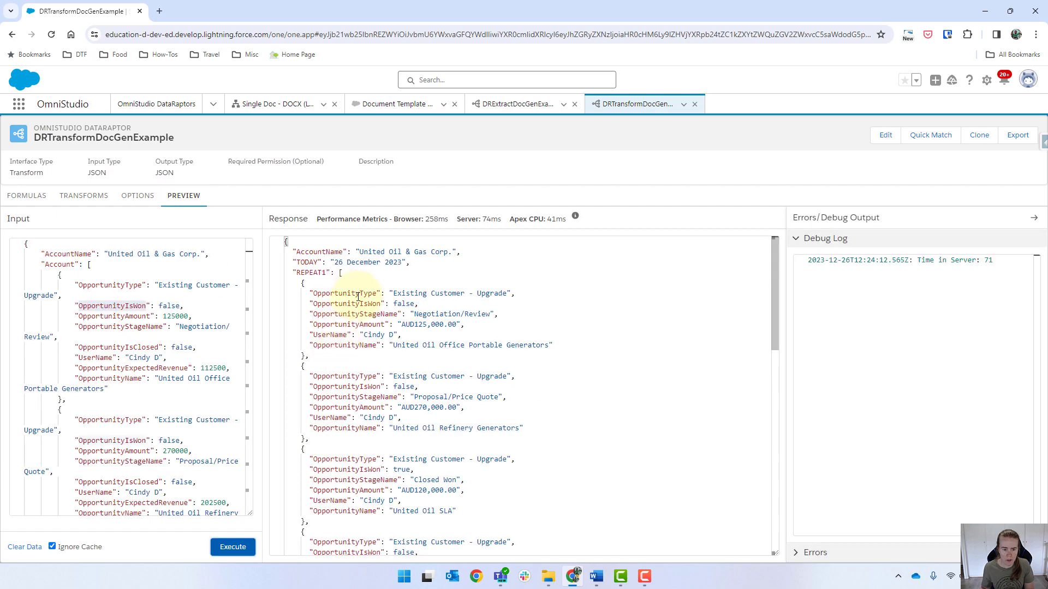
{"action": "double_click", "coordinate": [350, 304]}
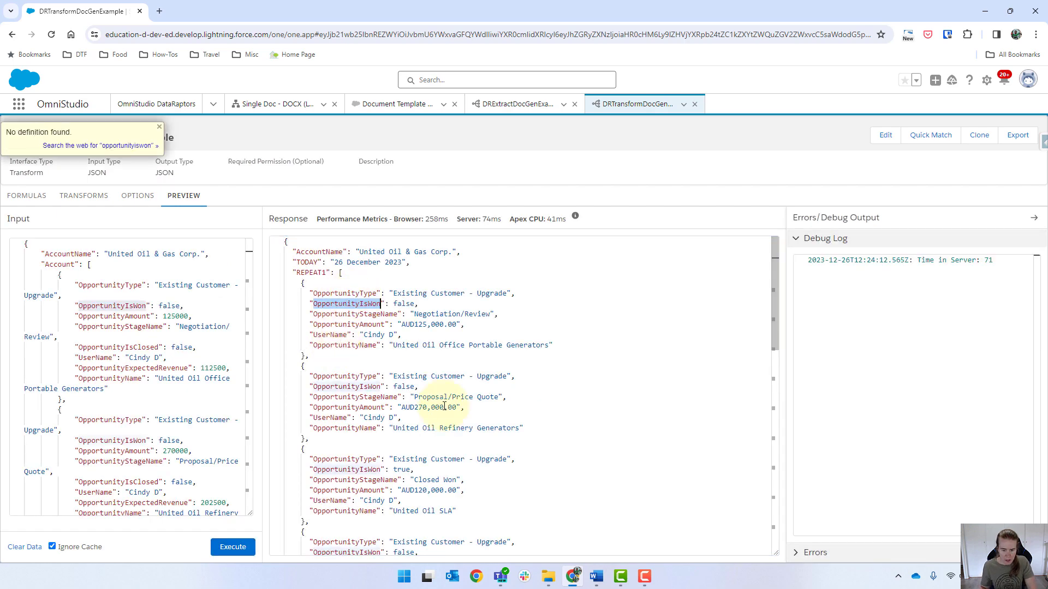
Switch to Word and add a new table row below Amount labelled "Won?"
{"action": "left_click", "coordinate": [599, 582]}
{"action": "left_click", "coordinate": [588, 399]}
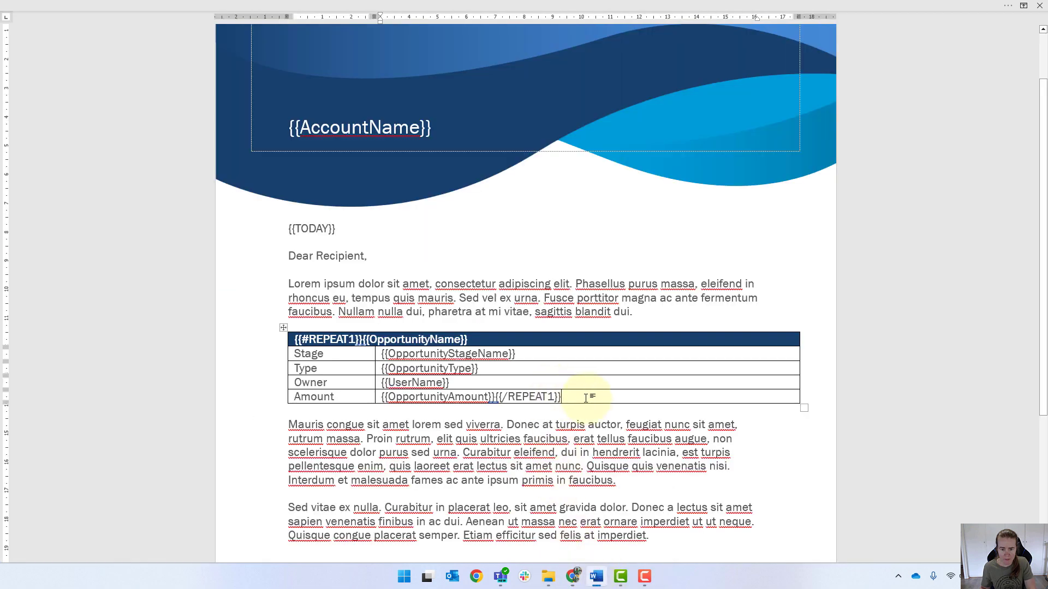
{"action": "key", "text": "Tab"}
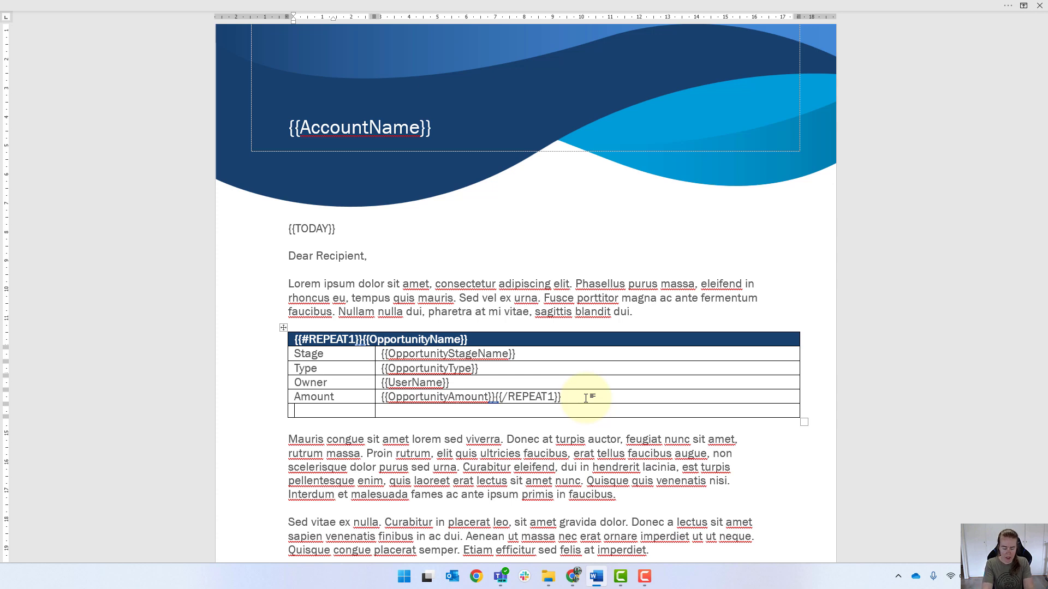
{"action": "type", "text": "Won?"}
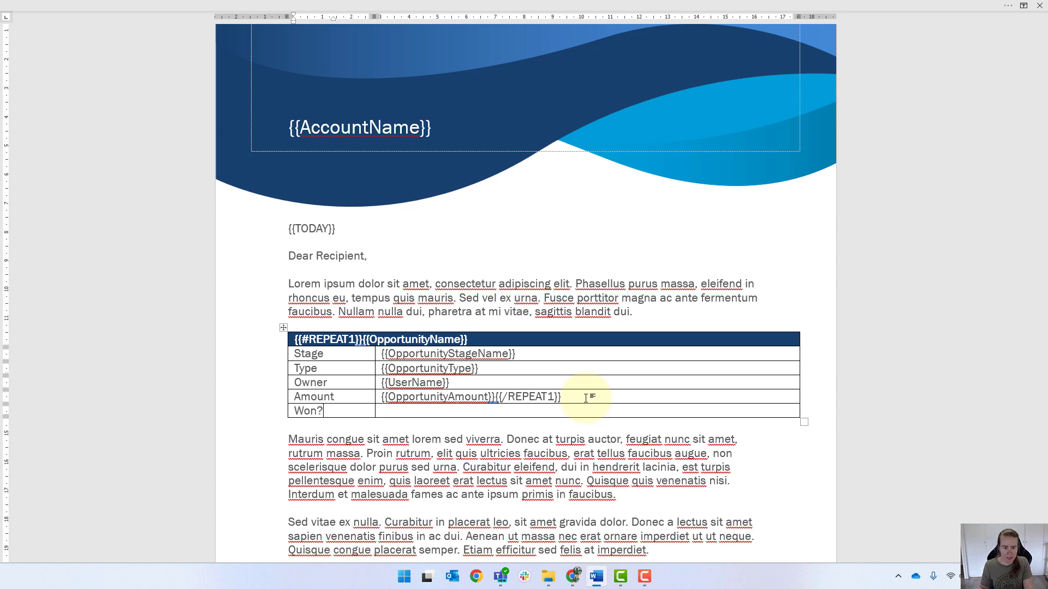
Enter {{IF_ISWON}}Yes{{/ISWON}} in the Won? value cell as a conditional block
{"action": "left_click", "coordinate": [506, 410]}
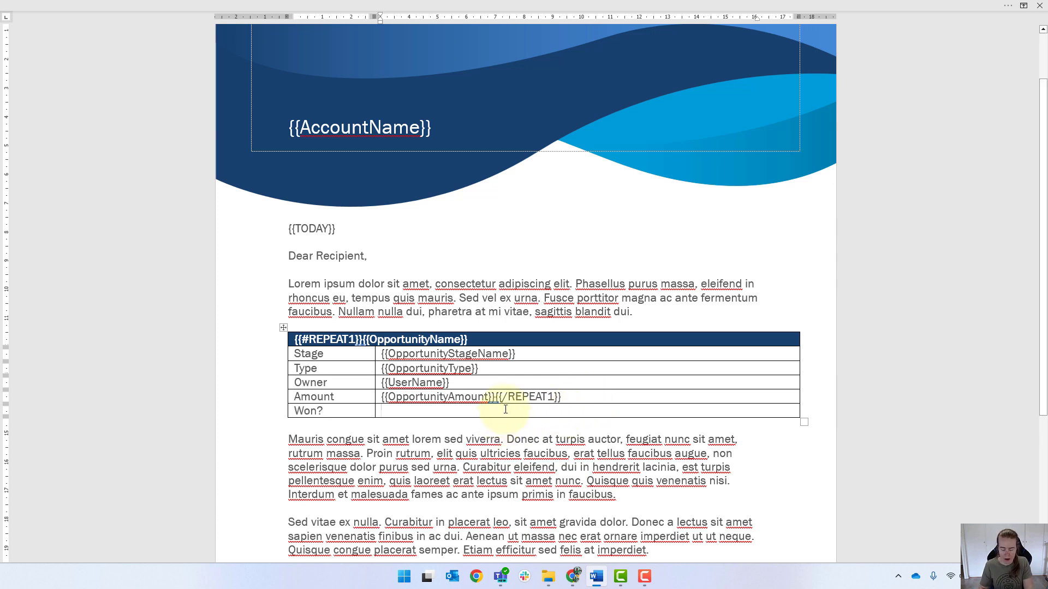
{"action": "type", "text": "{{"}
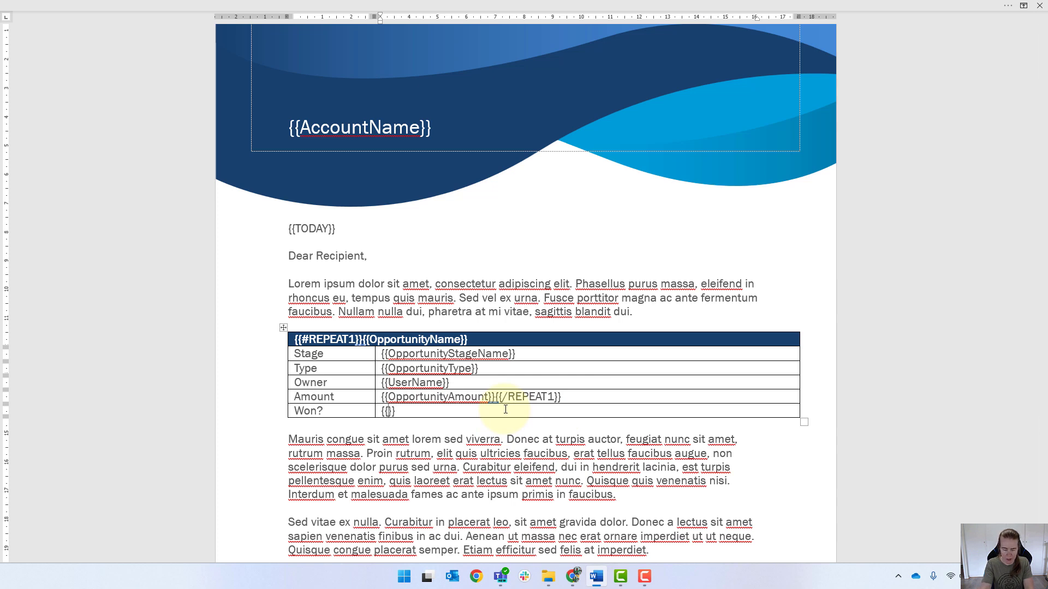
{"action": "type", "text": "IF_"}
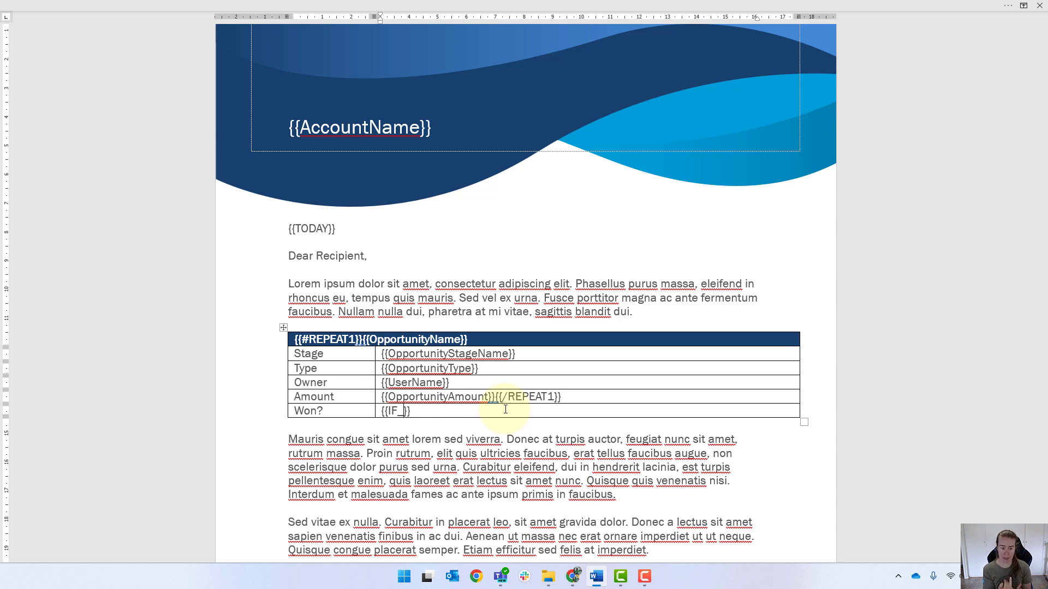
{"action": "type", "text": "IS"}
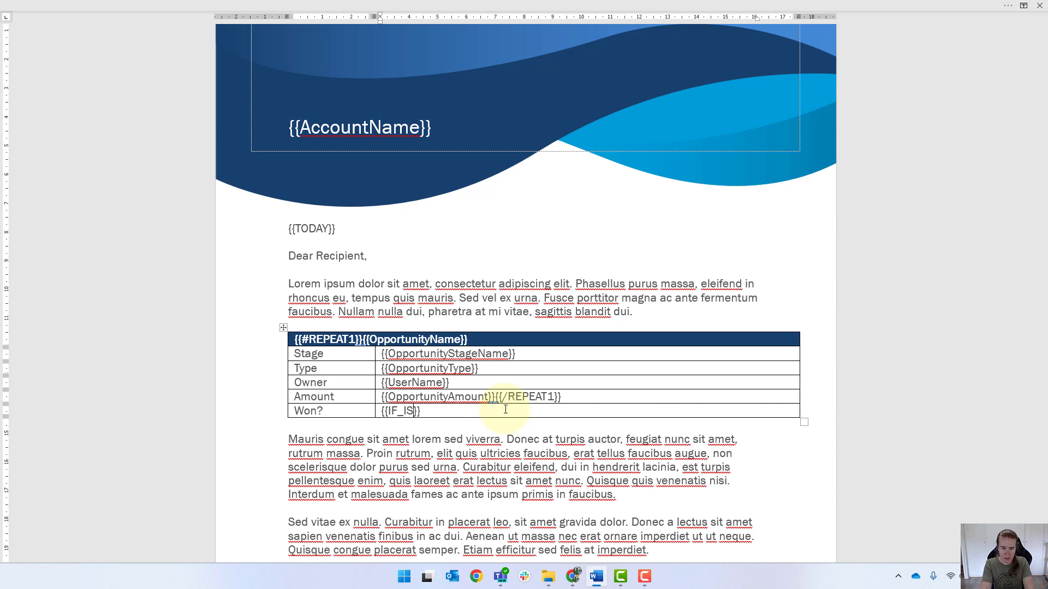
{"action": "type", "text": "WON"}
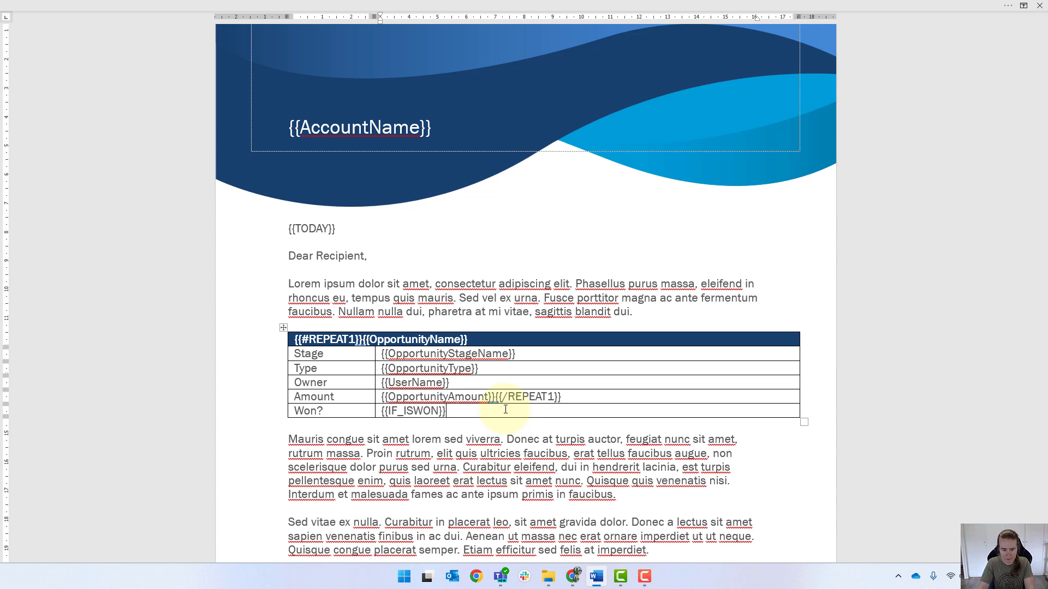
{"action": "left_click", "coordinate": [414, 409]}
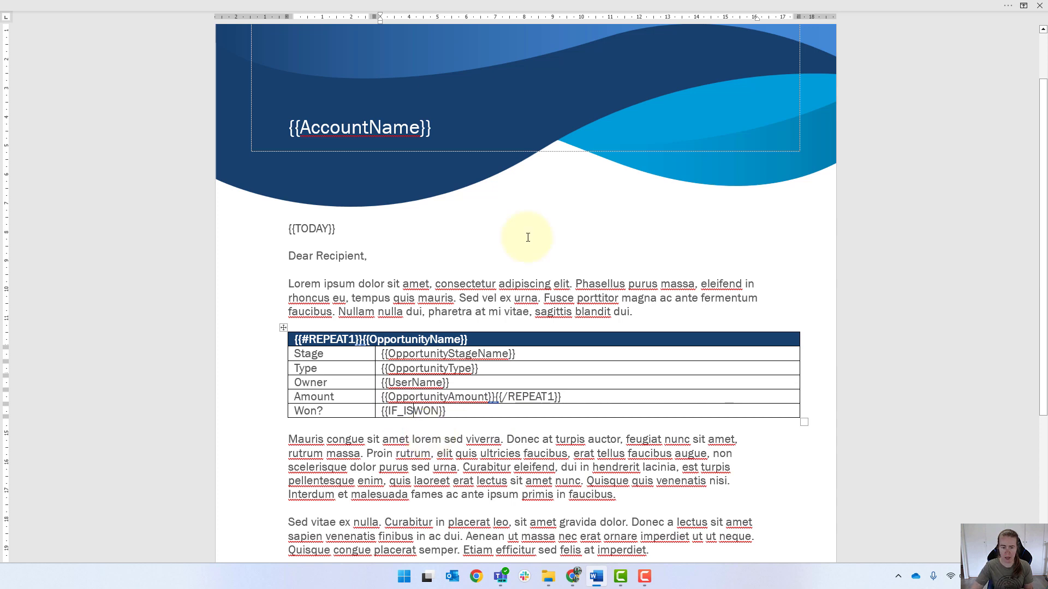
{"action": "type", "text": "Yes"}
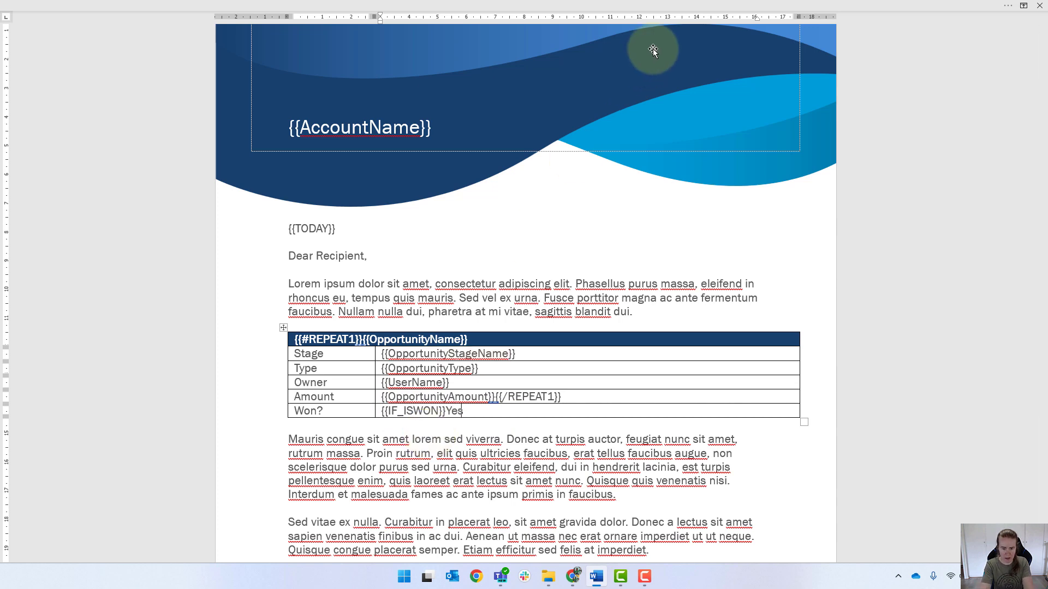
{"action": "type", "text": "{{}}"}
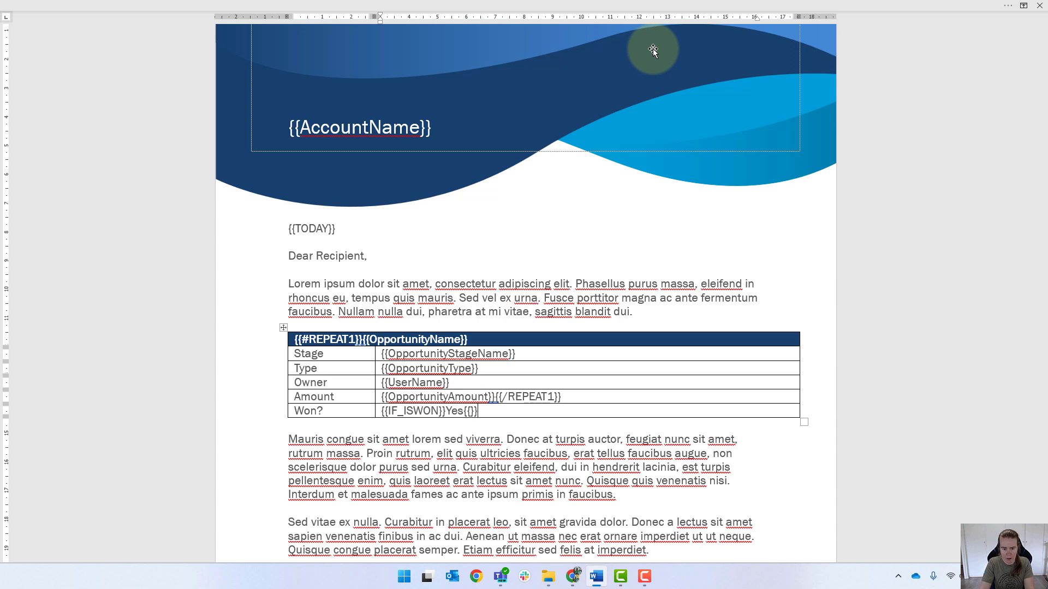
{"action": "type", "text": "/IS"}
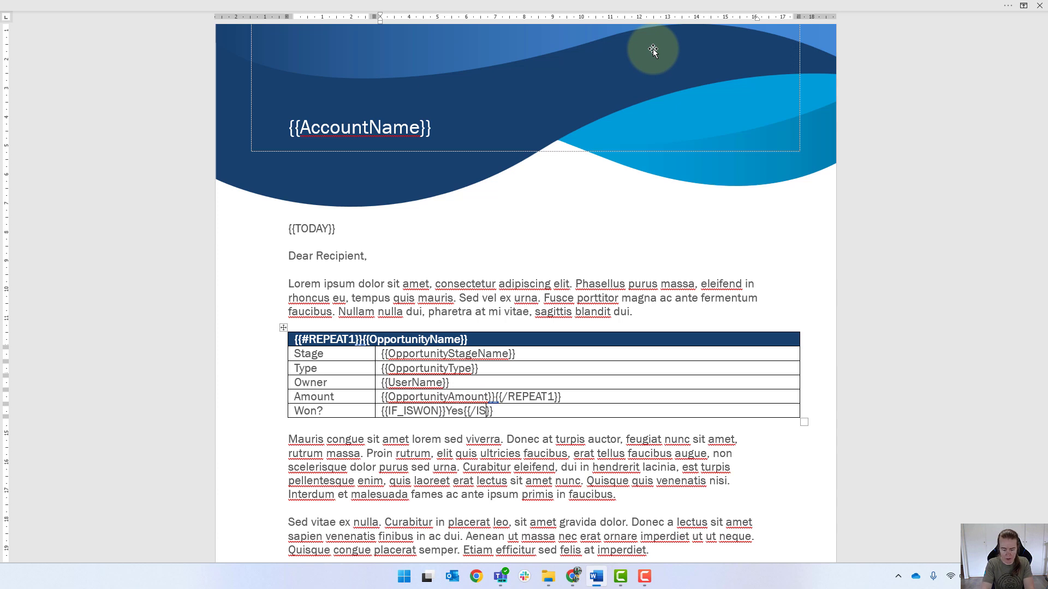
{"action": "type", "text": "WON"}
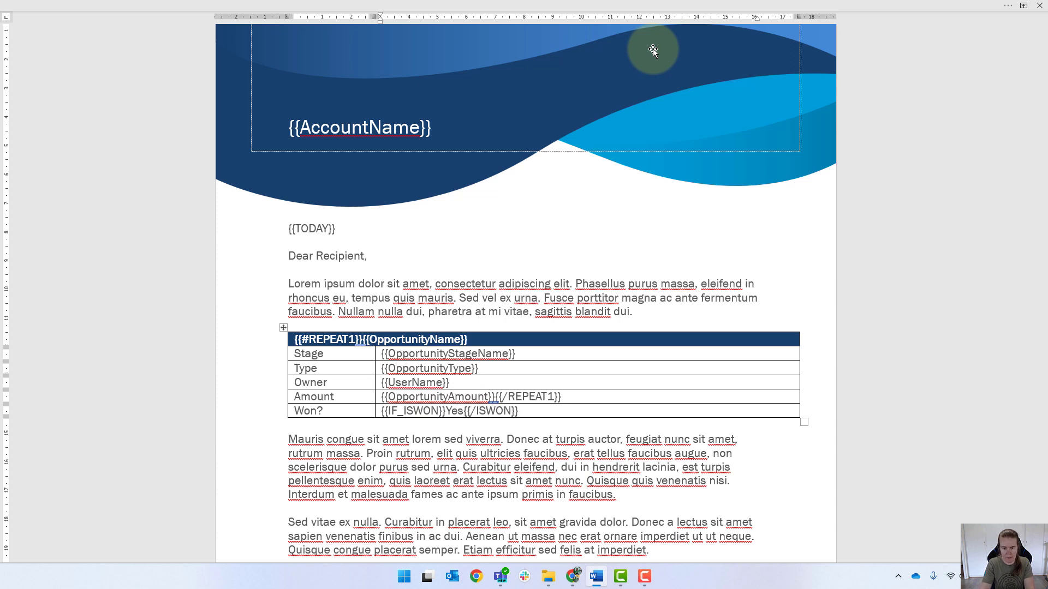
{"action": "key", "text": "Right"}
{"action": "key", "text": "Right"}
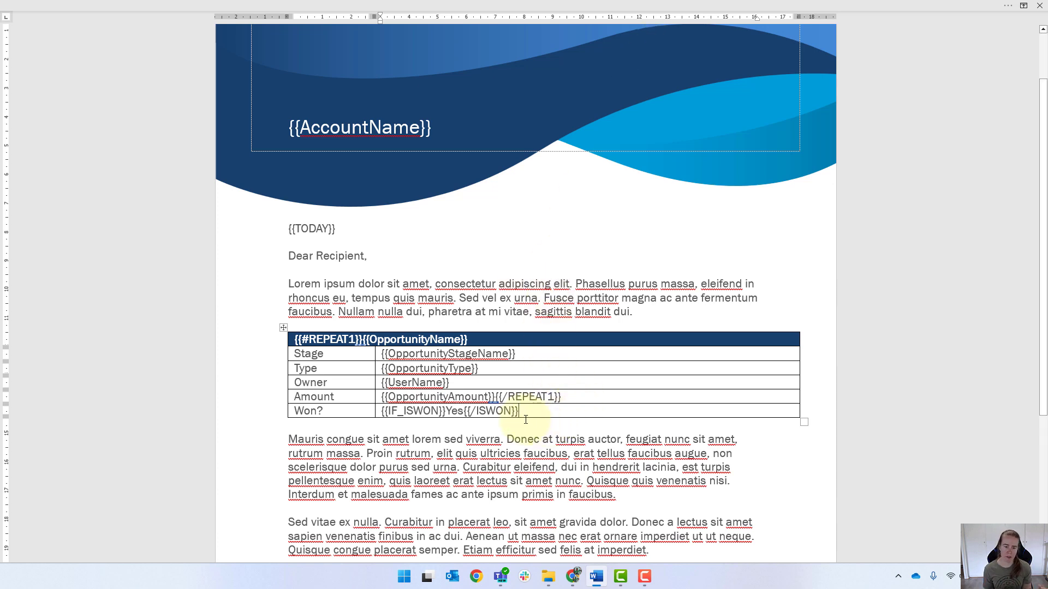
Correct the closing tag in the Won? cell to {{/IF_ISWON}}
{"action": "double_click", "coordinate": [449, 412]}
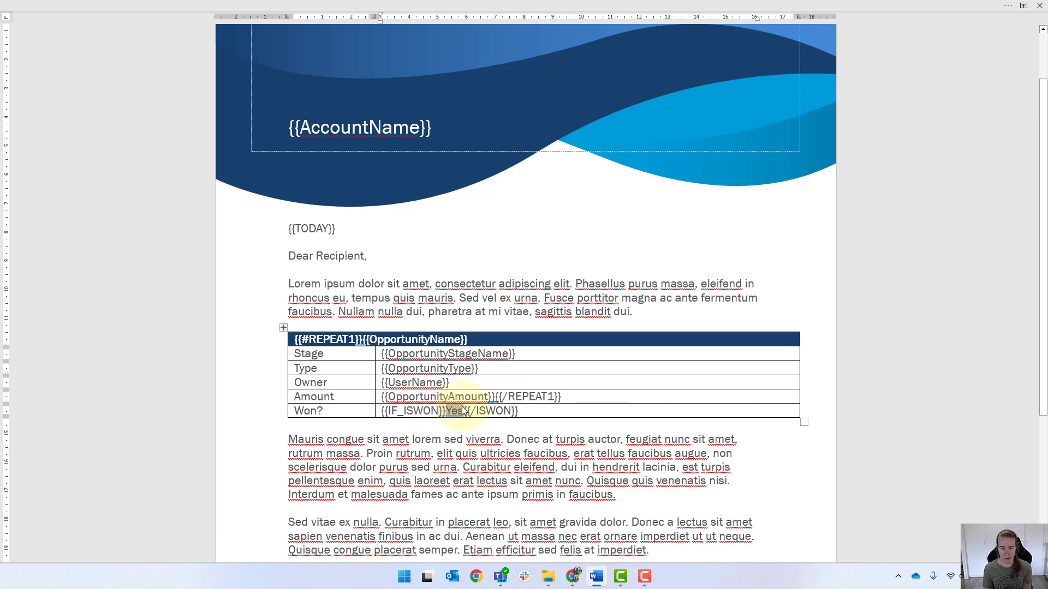
{"action": "double_click", "coordinate": [478, 398]}
{"action": "left_click", "coordinate": [476, 411]}
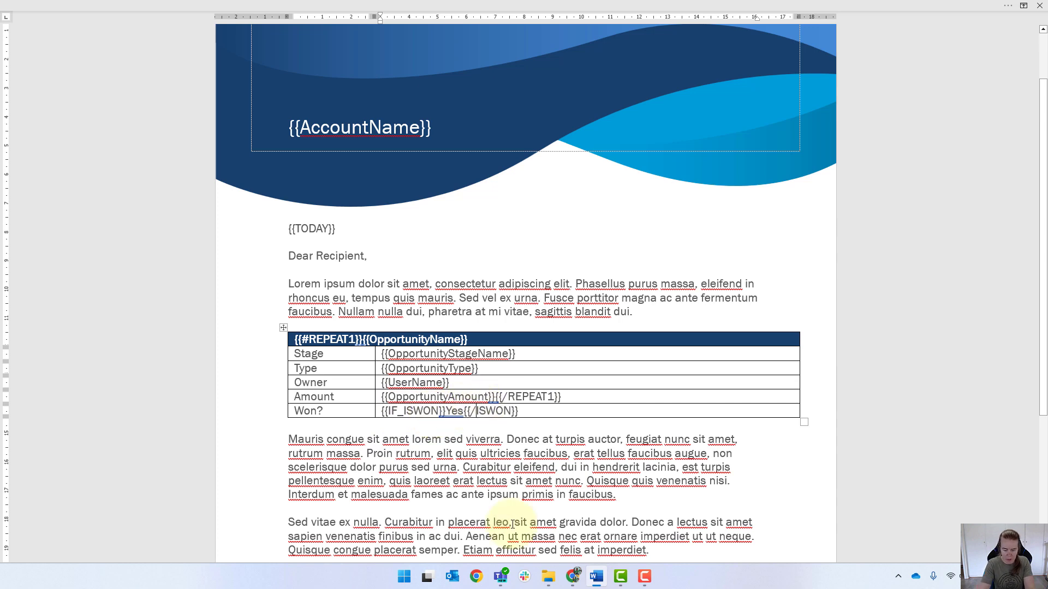
{"action": "type", "text": "IF_"}
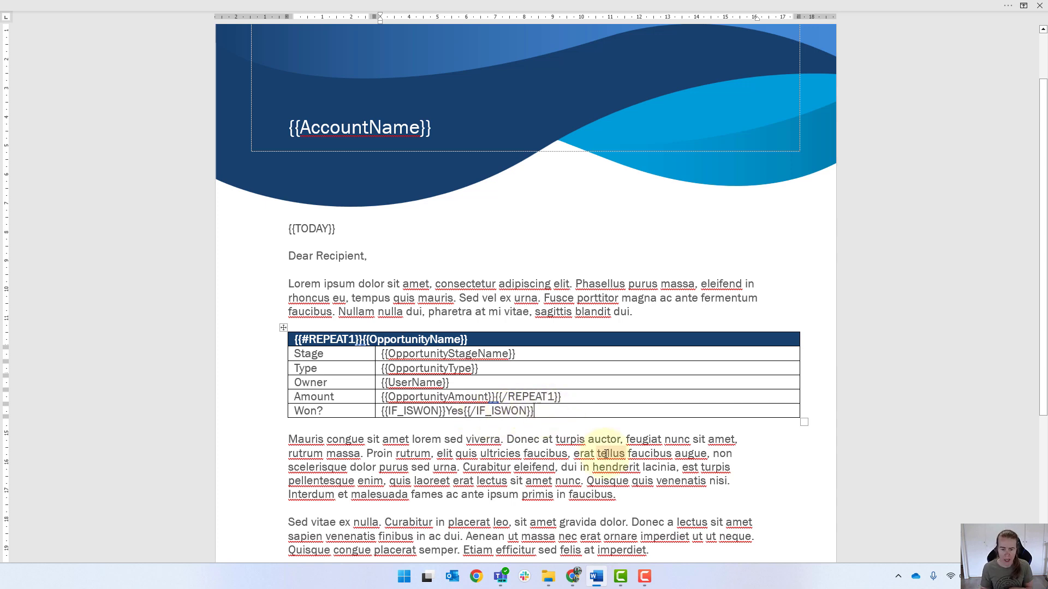
{"action": "type", "text": "No"}
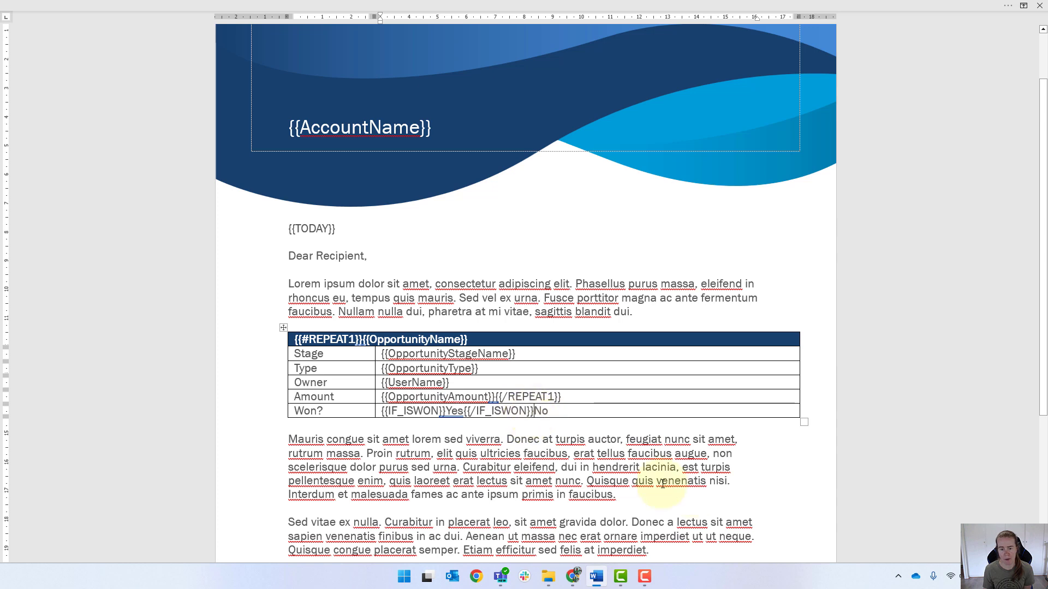
{"action": "key", "text": "Delete"}
{"action": "key", "text": "Delete"}
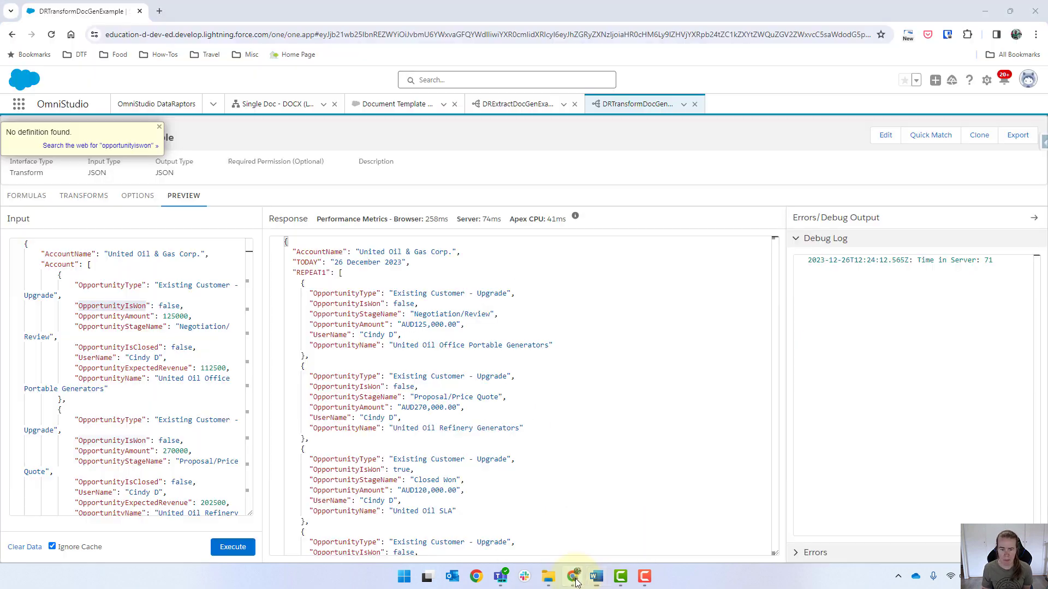
Switch to the browser and change the OpportunityIsWon mapping's output path to REPEAT1:IF_ISWON
{"action": "left_click", "coordinate": [573, 577]}
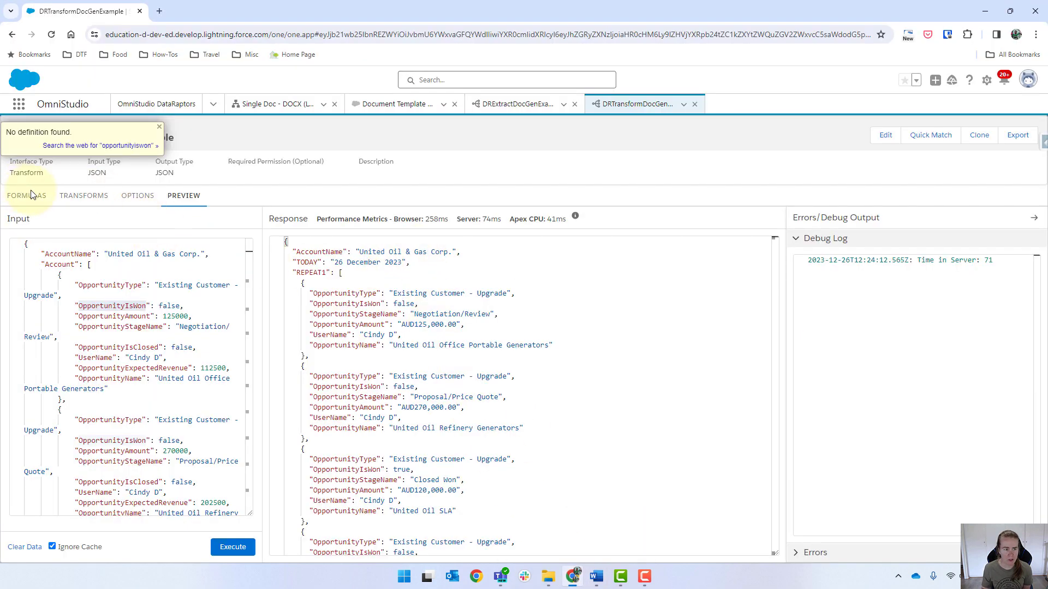
{"action": "left_click", "coordinate": [92, 199]}
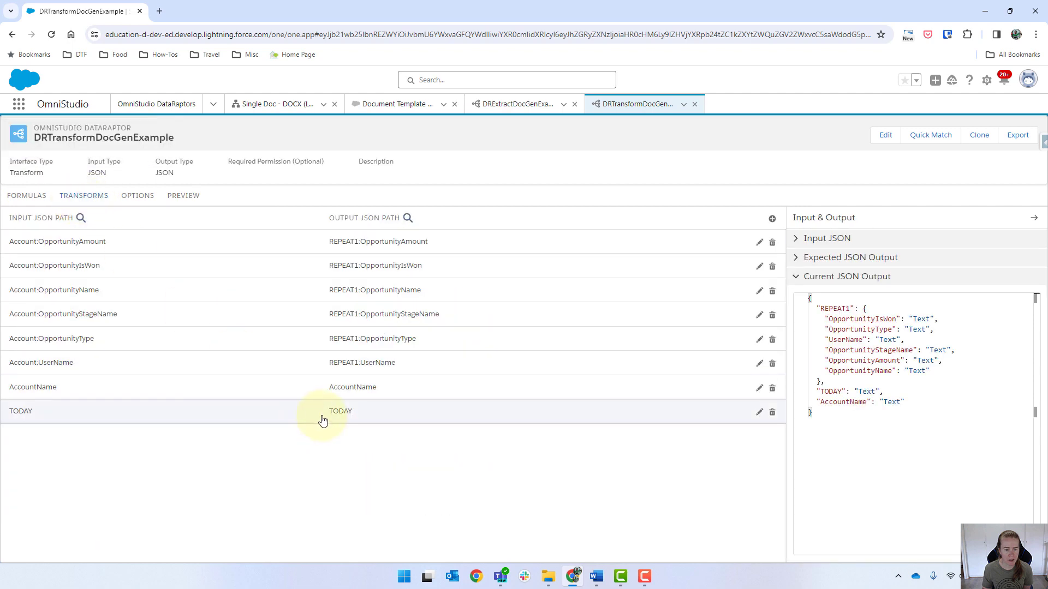
{"action": "left_click", "coordinate": [382, 269]}
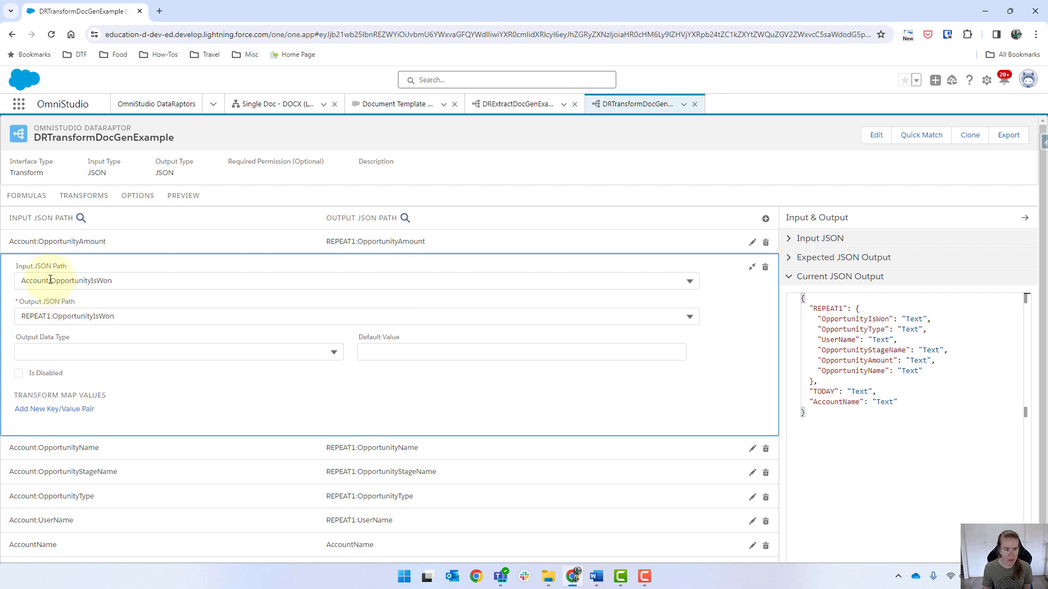
{"action": "left_click", "coordinate": [54, 315]}
{"action": "type", "text": "IF)_"}
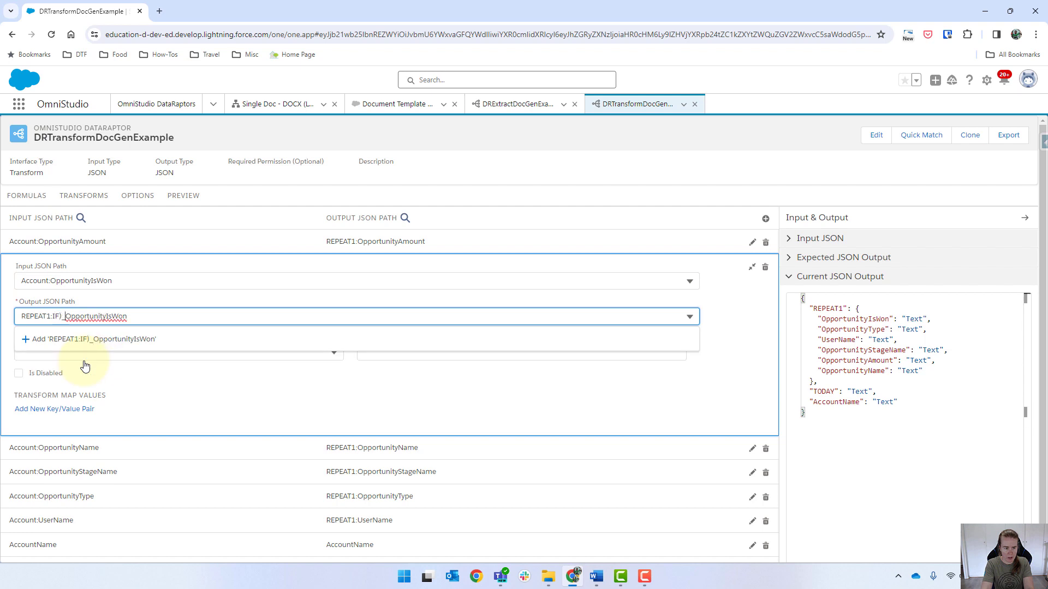
{"action": "key", "text": "BackSpace"}
{"action": "key", "text": "BackSpace"}
{"action": "type", "text": "_ISWON"}
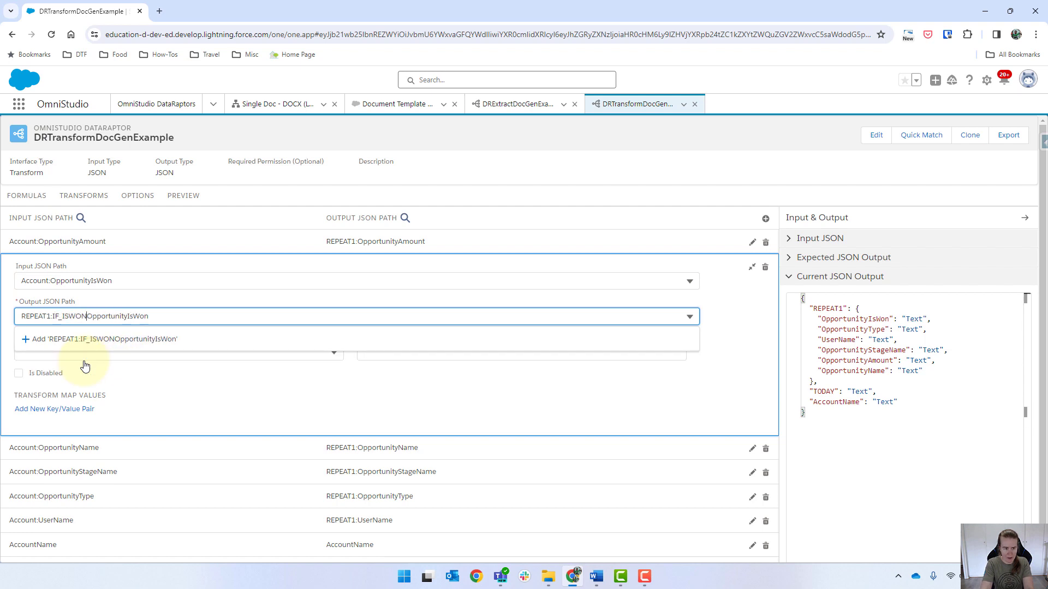
{"action": "key", "text": "shift+End"}
{"action": "key", "text": "Delete"}
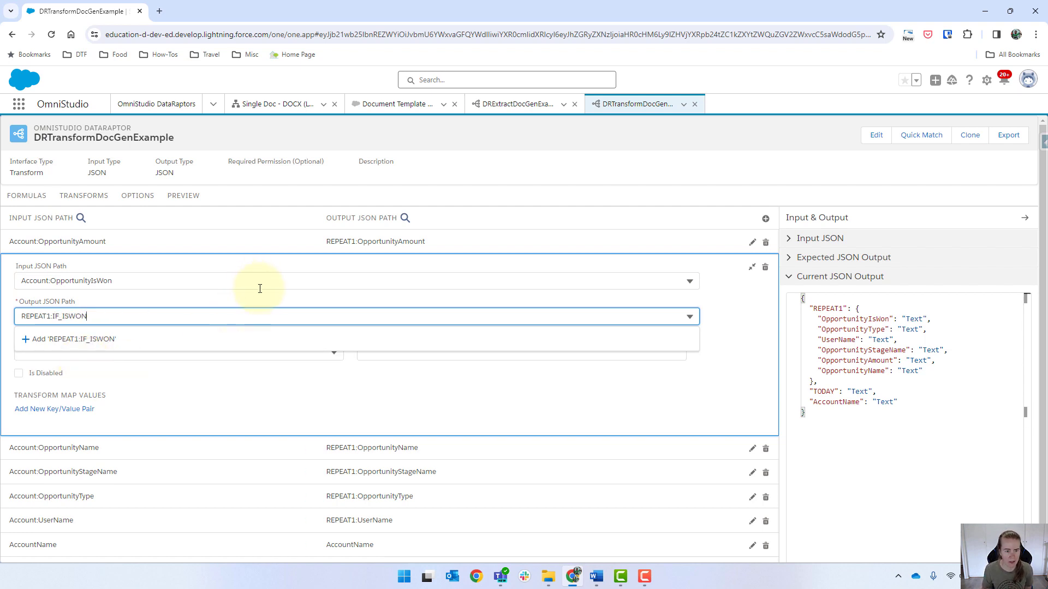
{"action": "left_click", "coordinate": [647, 413]}
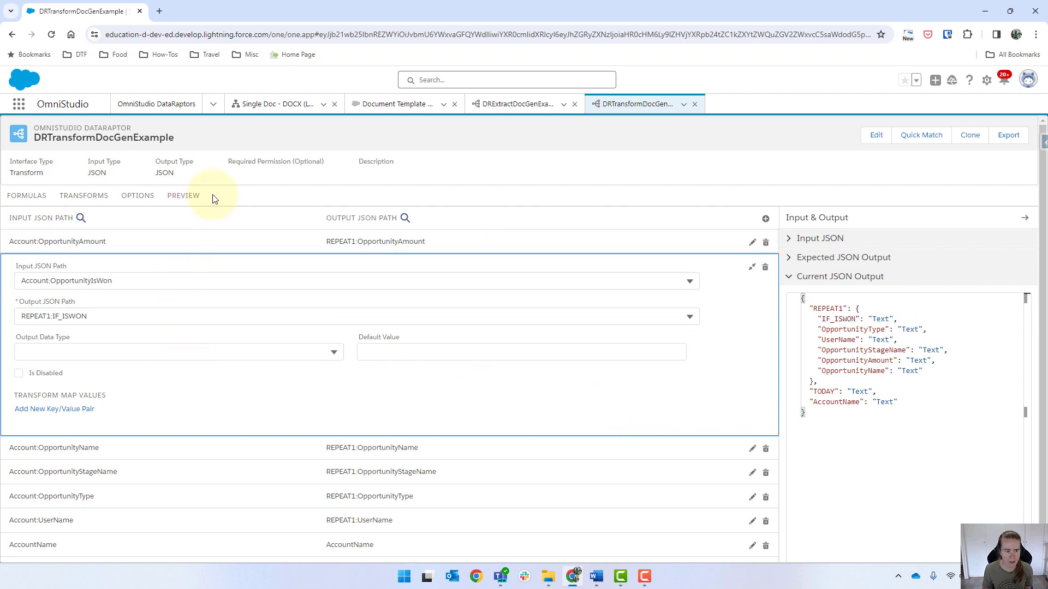
Execute the transform preview and review the response for the IF_ISWON key
{"action": "left_click", "coordinate": [198, 201]}
{"action": "left_click", "coordinate": [233, 547]}
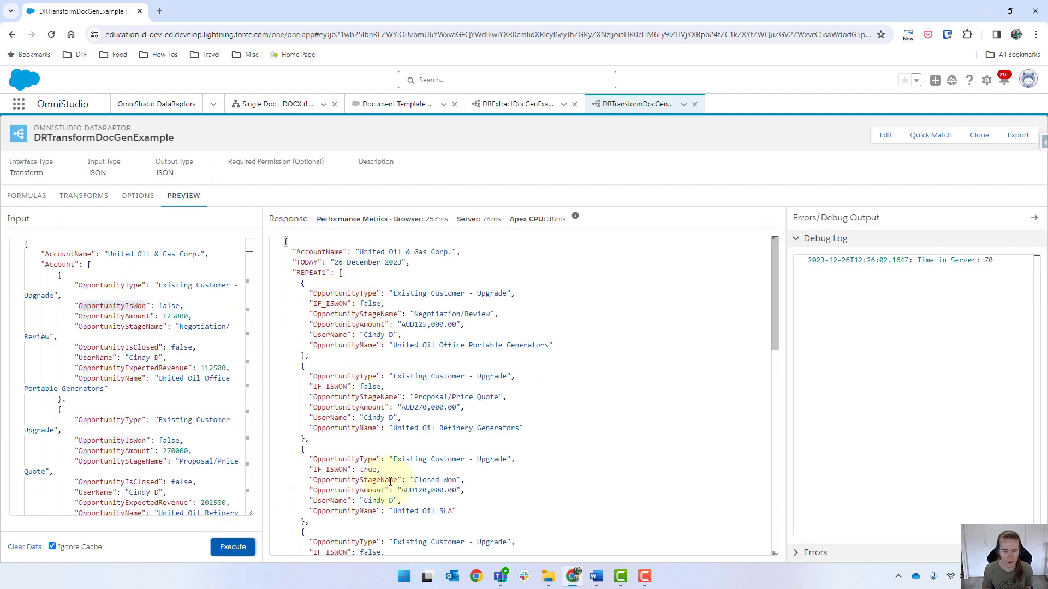
{"action": "scroll", "coordinate": [384, 474], "scroll_direction": "down", "scroll_amount": 1}
{"action": "scroll", "coordinate": [450, 410], "scroll_direction": "up", "scroll_amount": 1}
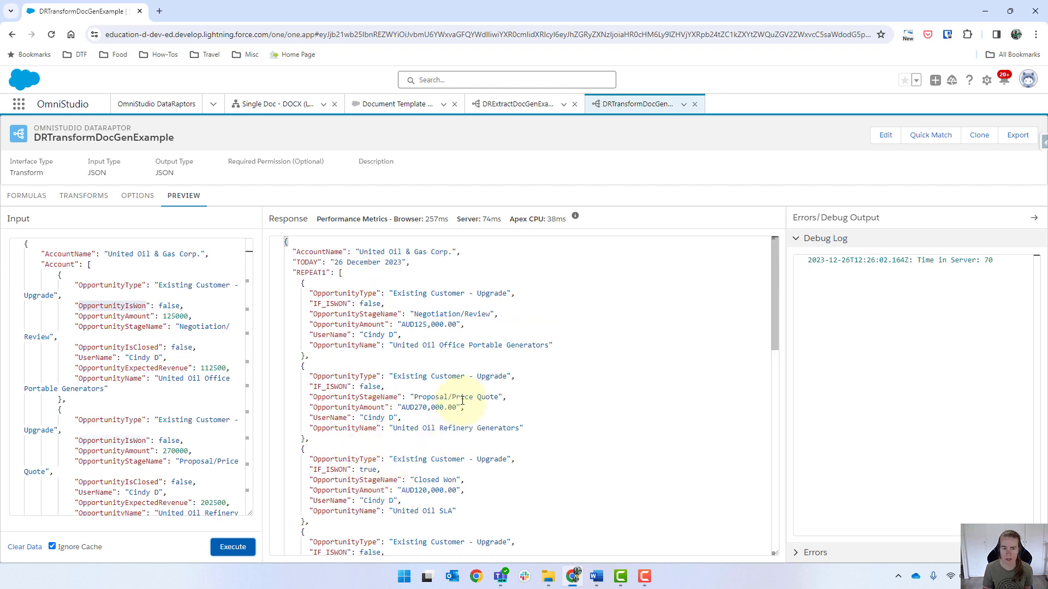